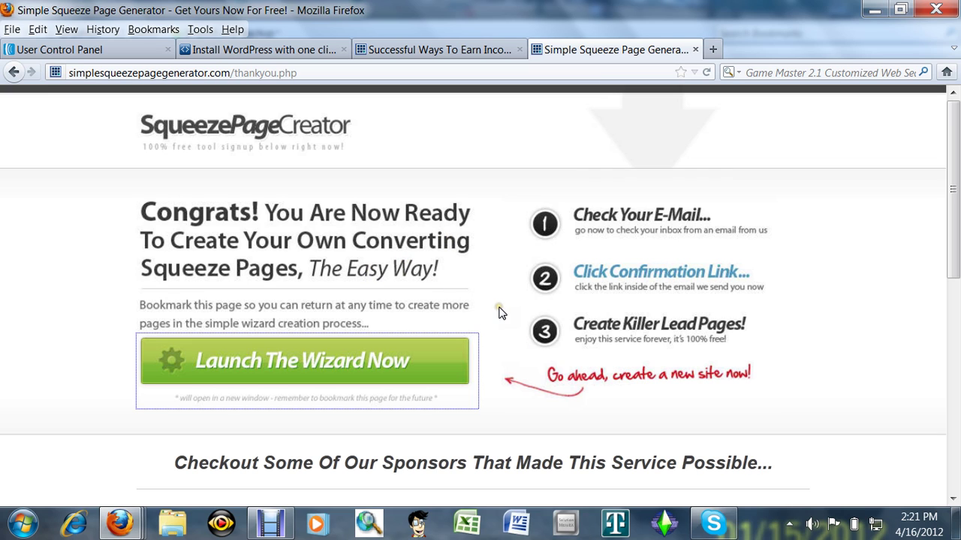
Launch the squeeze page wizard in a maximized window and proceed with the Warning Theme template
click(307, 365)
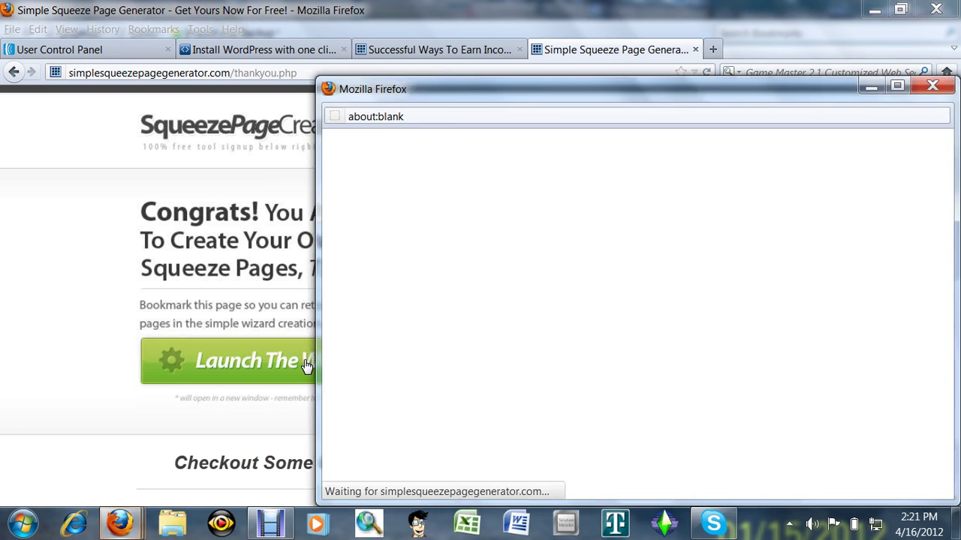
click(898, 86)
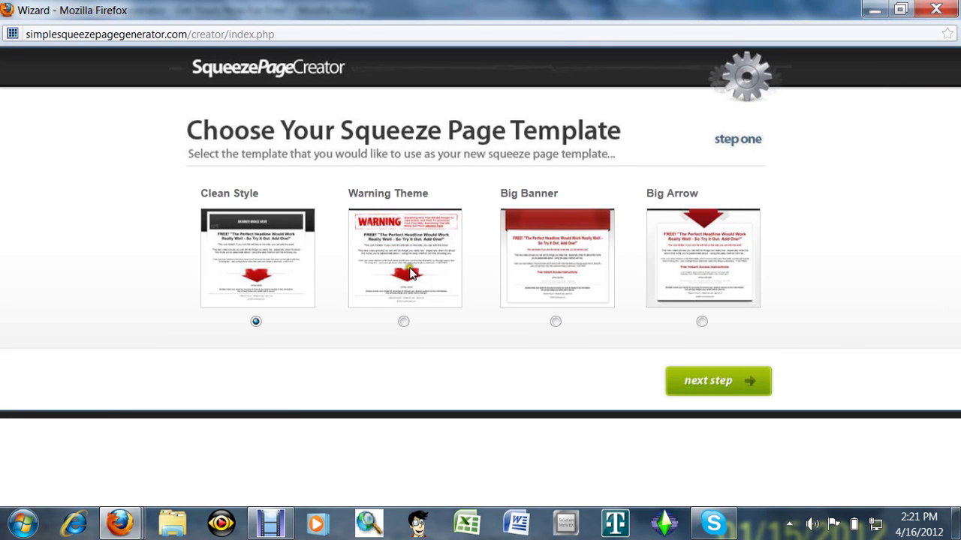
click(403, 321)
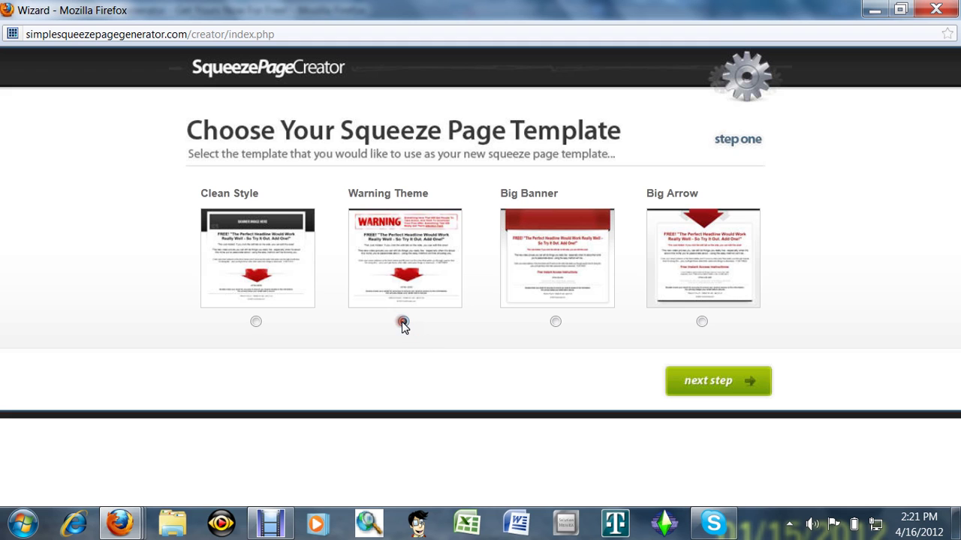
click(732, 388)
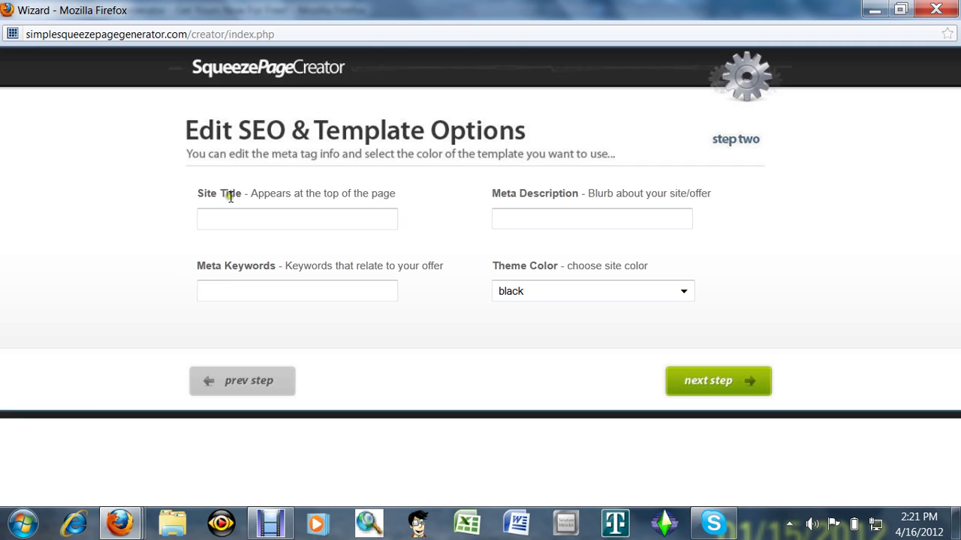
Set the site title to "How To Become An Affiliate"
click(204, 225)
text(How To Become)
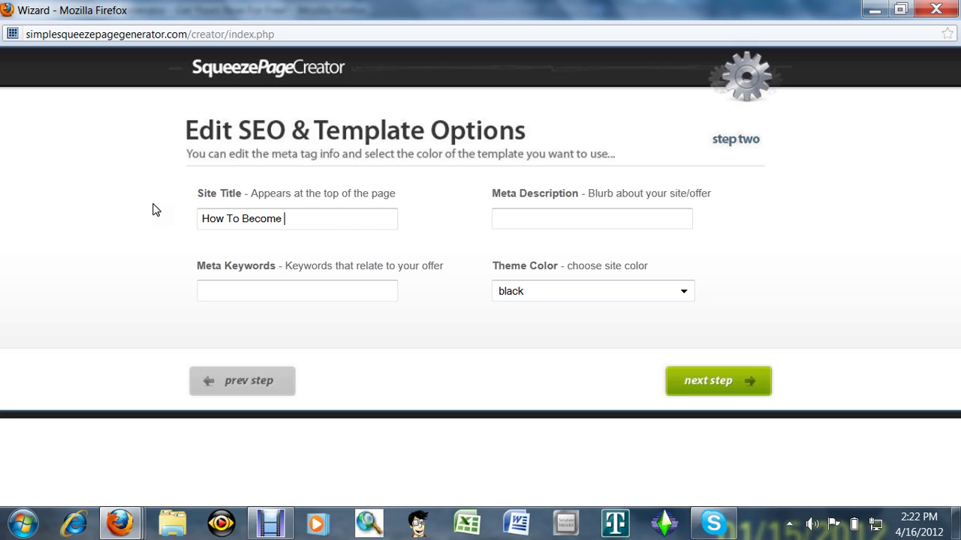
text( An Affiliate)
key(Tab)
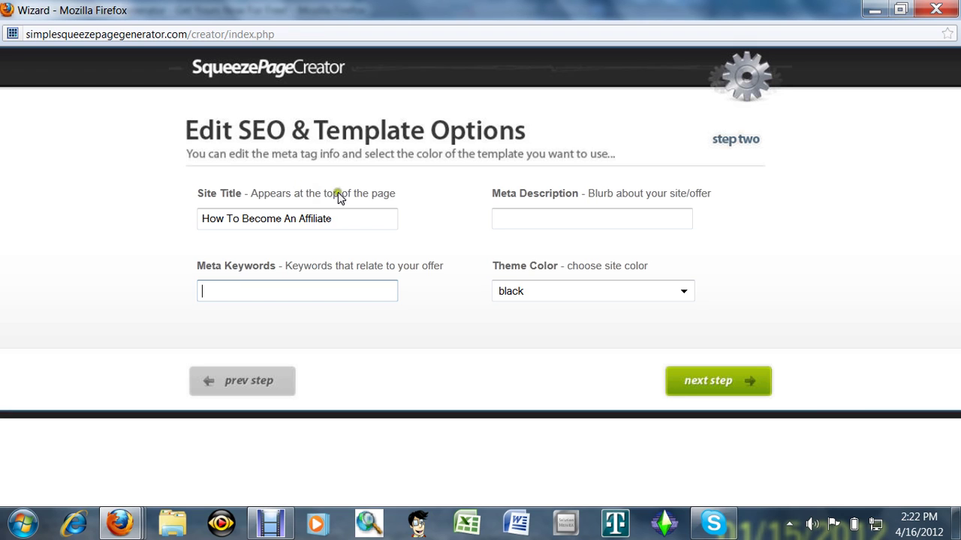
Enter "A site that shows and teaches ways to become an affiliate" as the meta description
click(497, 220)
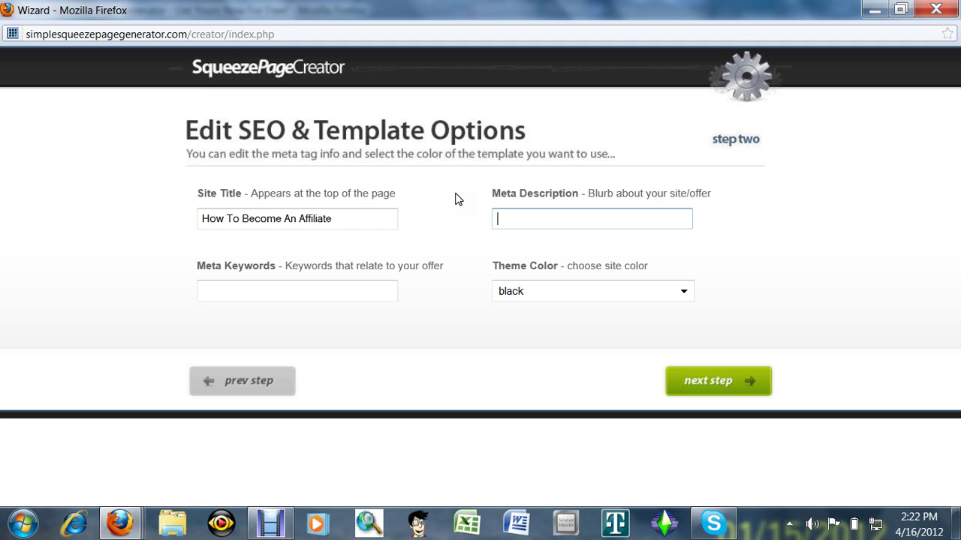
text(A site that shows and tea)
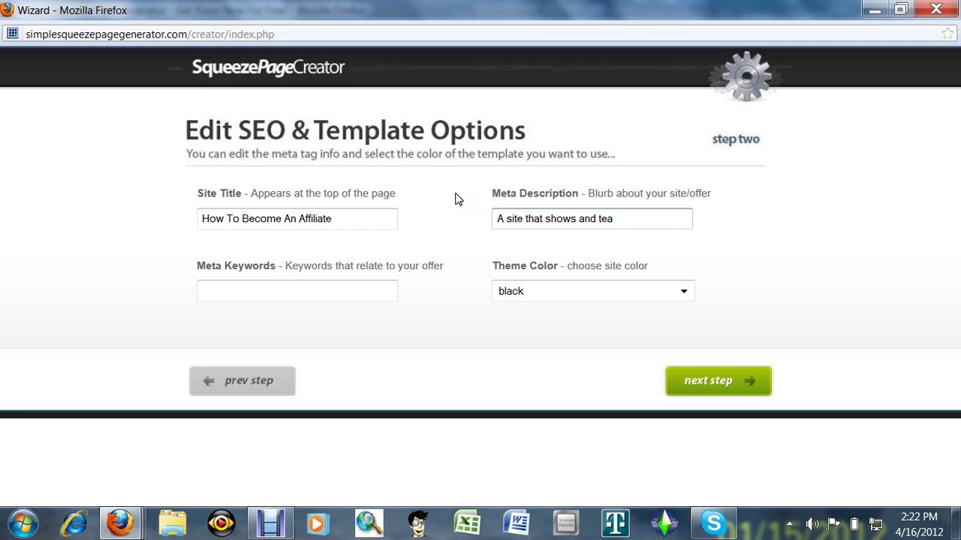
text(ches ways to beco)
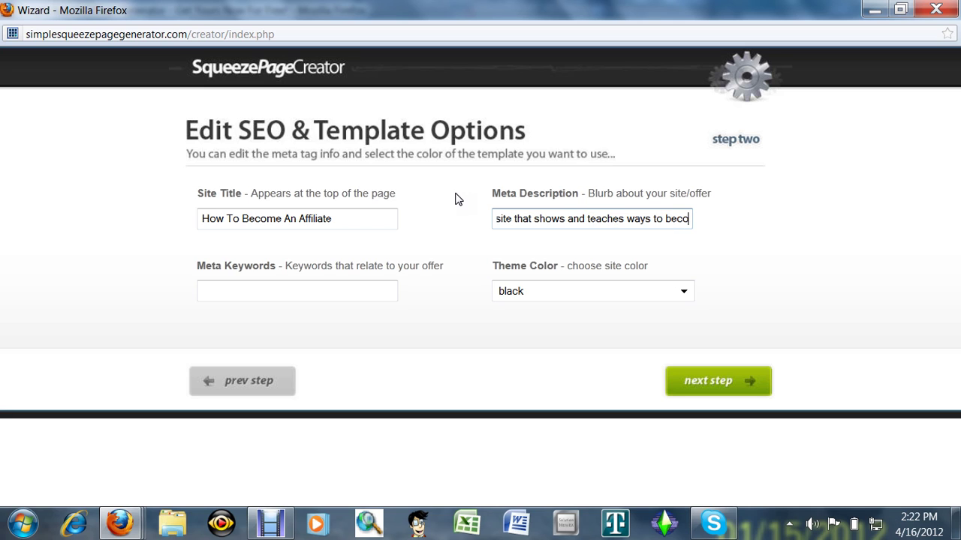
text(me a)
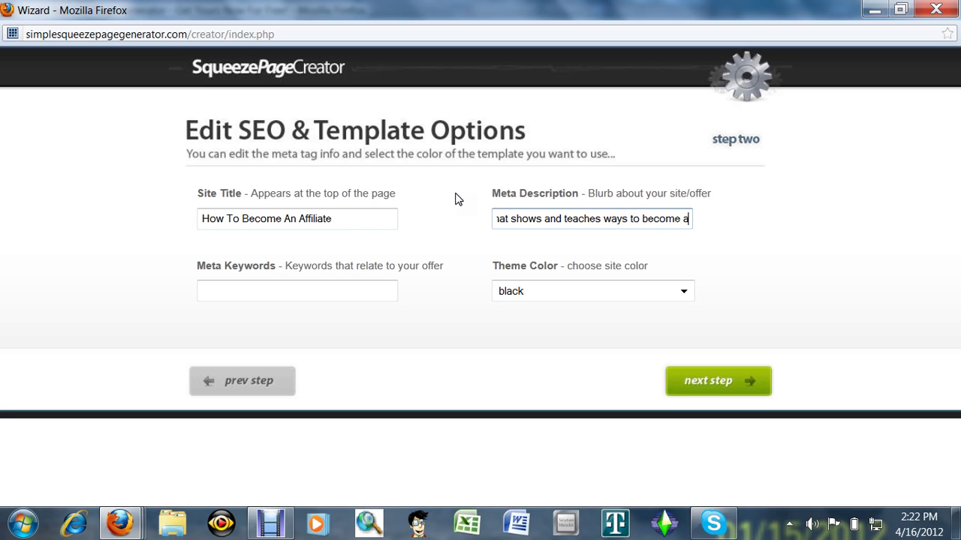
text(n aff)
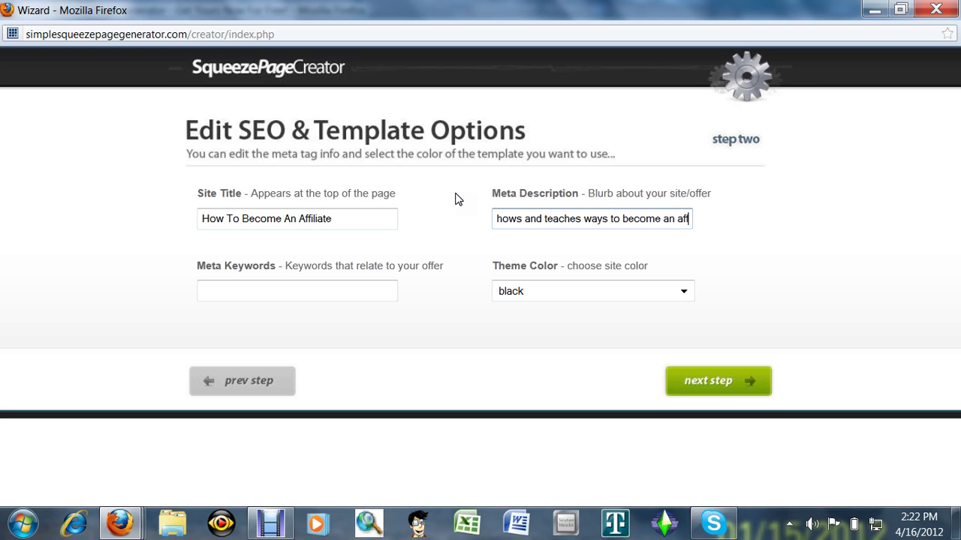
text(iliate)
key(Tab)
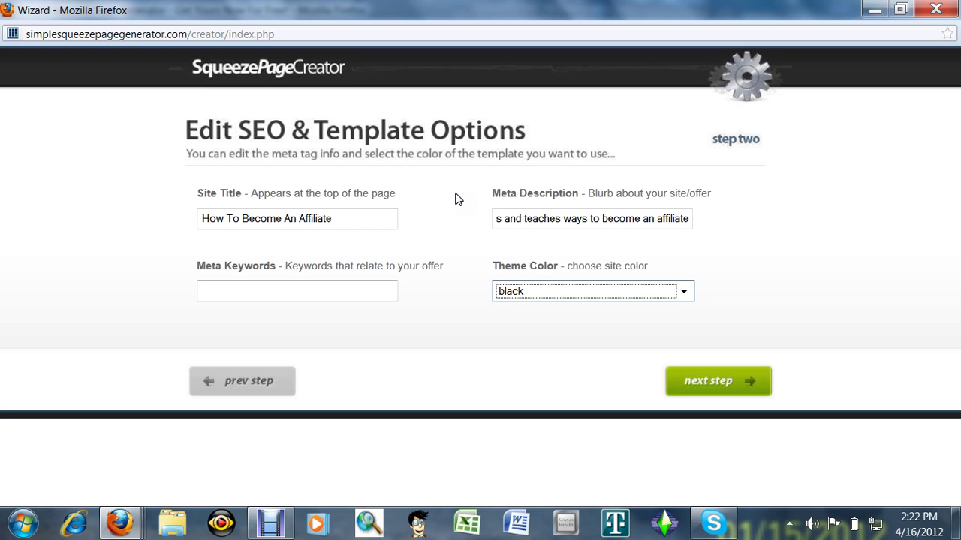
Enter the meta keywords "learn to become an affiliate, how to become an affiliate, affiliate classroom"
drag(197, 266, 373, 266)
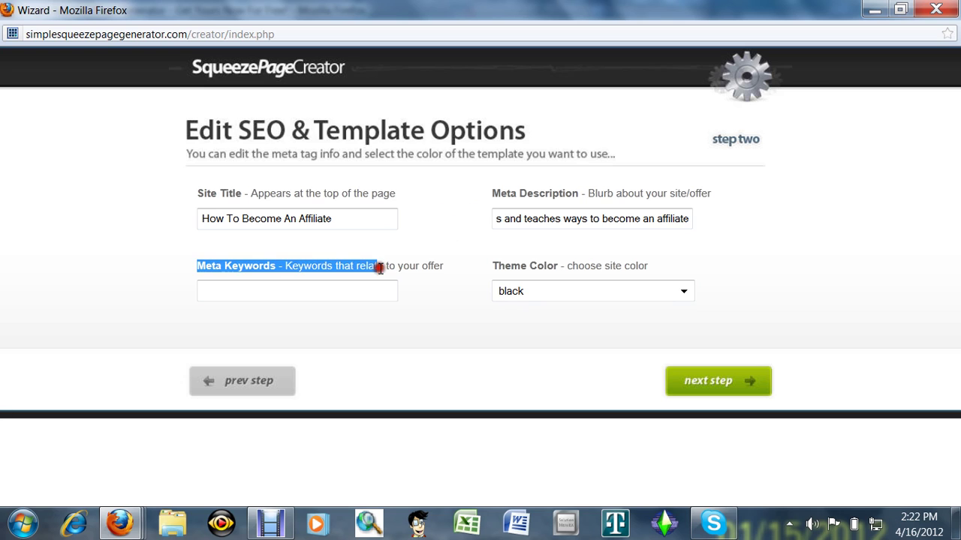
click(244, 292)
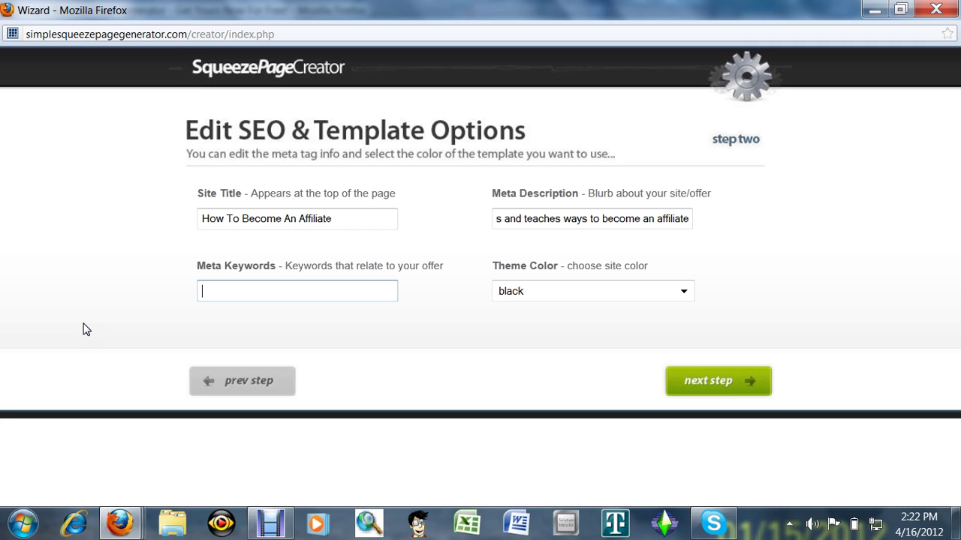
text(learn to become an a)
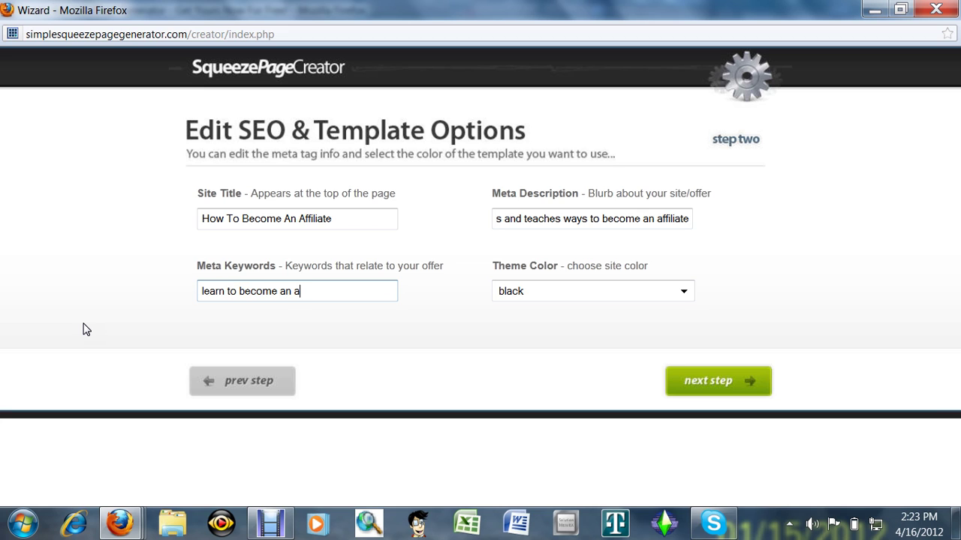
text(ffiliate, how to become)
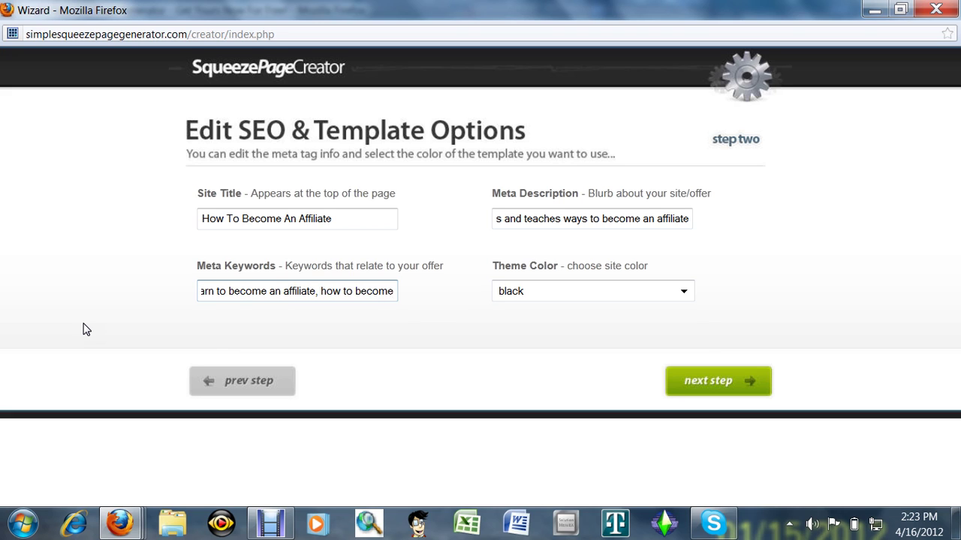
text( an aff)
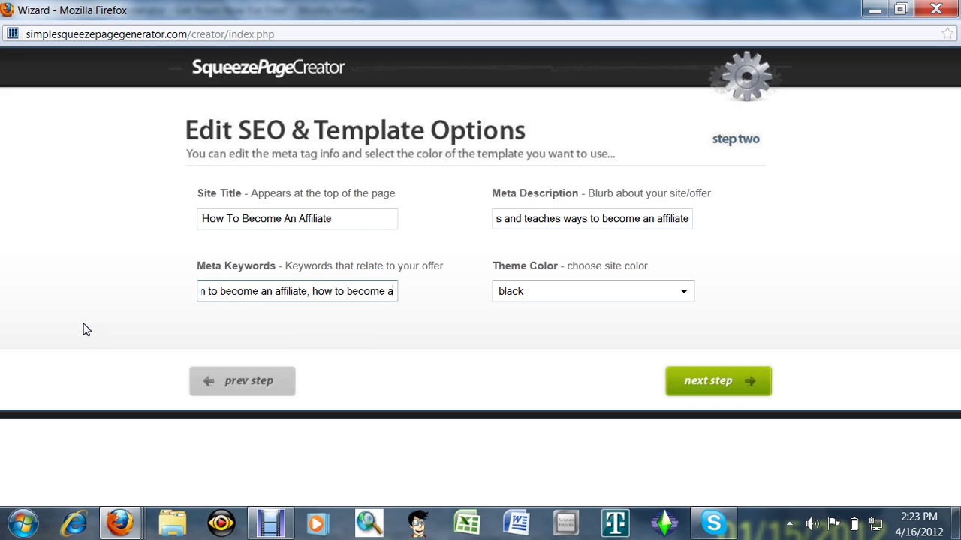
text(ilia)
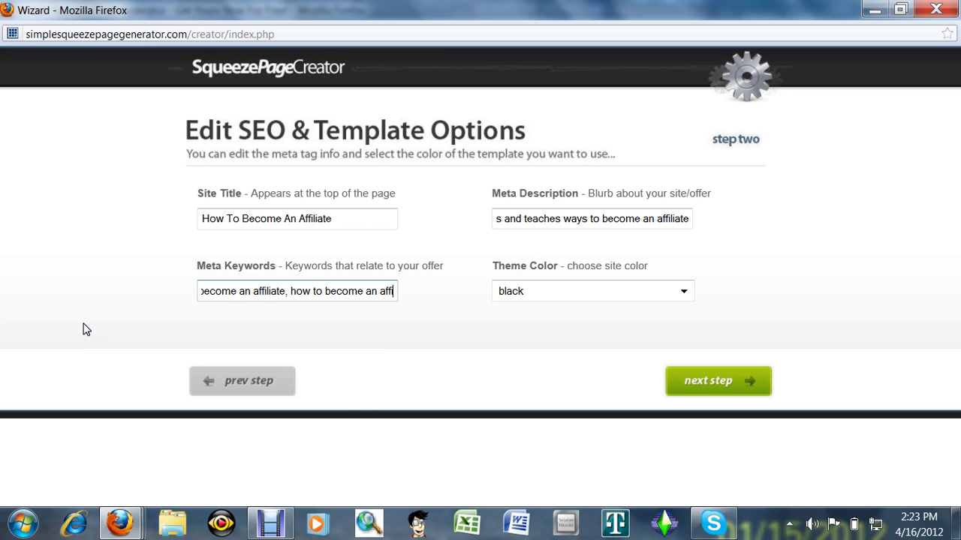
text(te, )
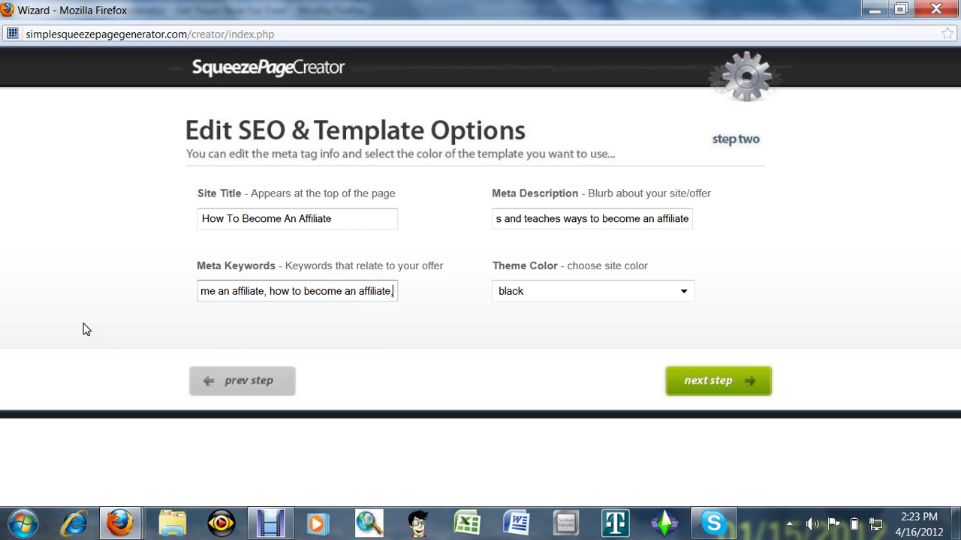
text(affilia)
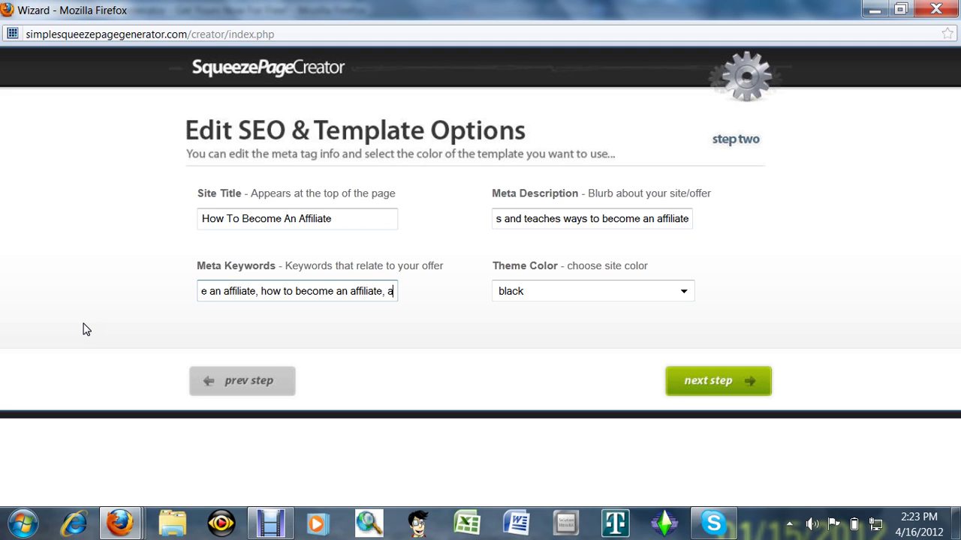
text(te)
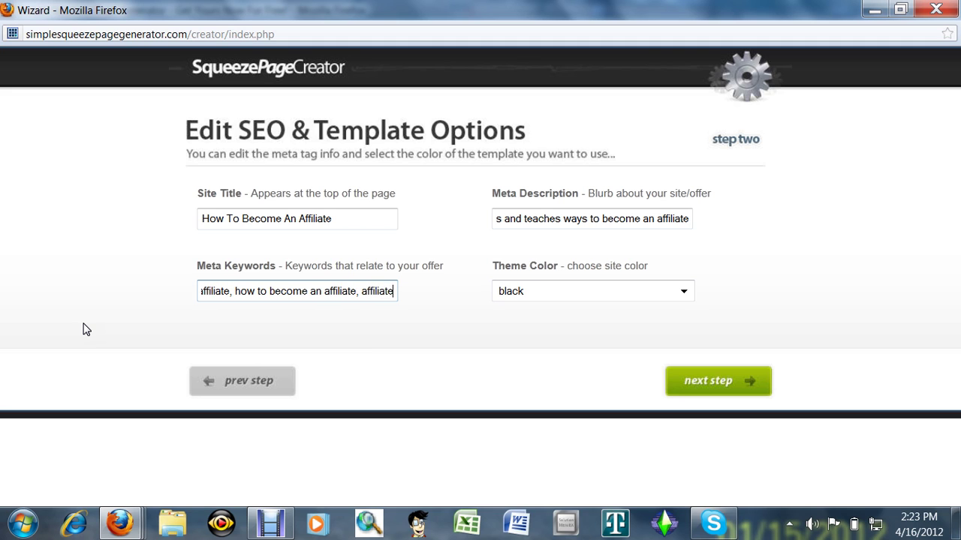
text( class)
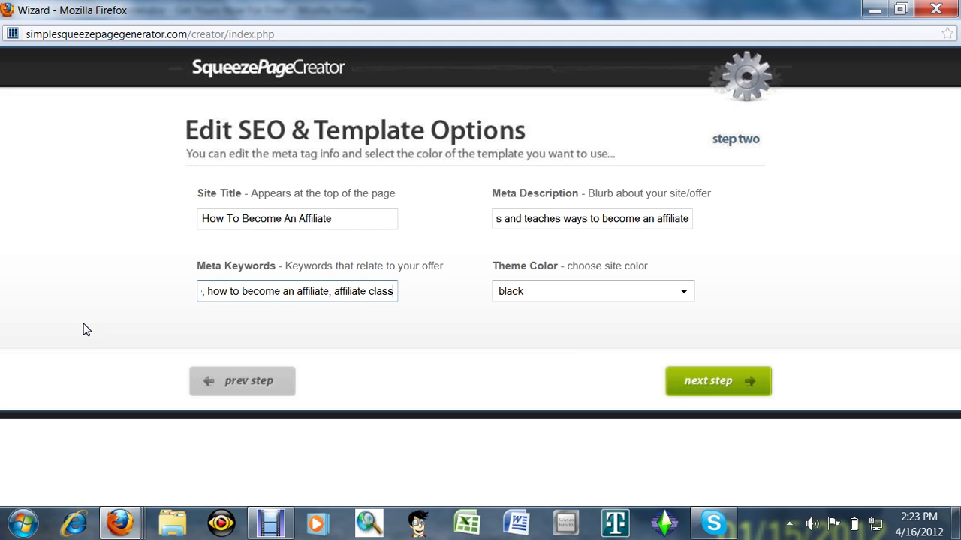
text(room)
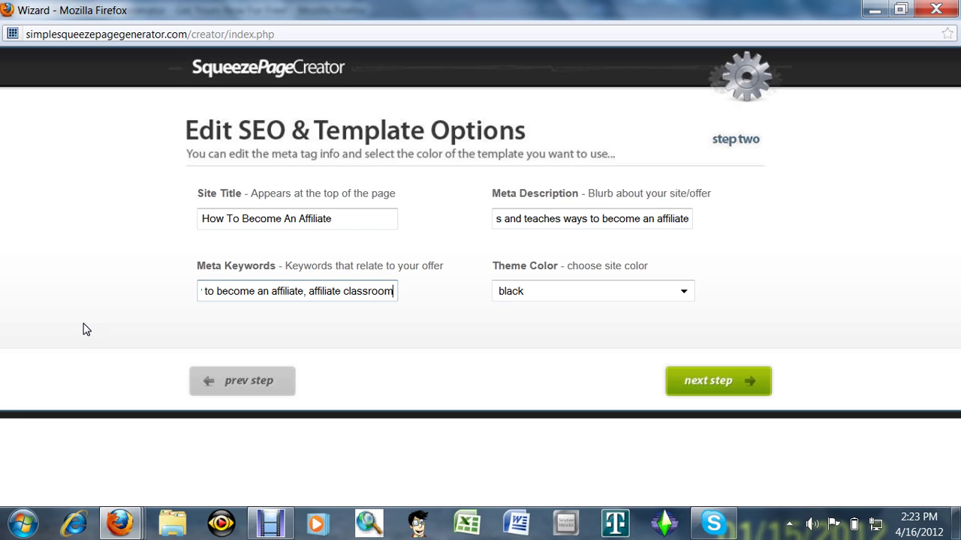
Set the theme color to red and continue to the headline and sales copy step
click(683, 292)
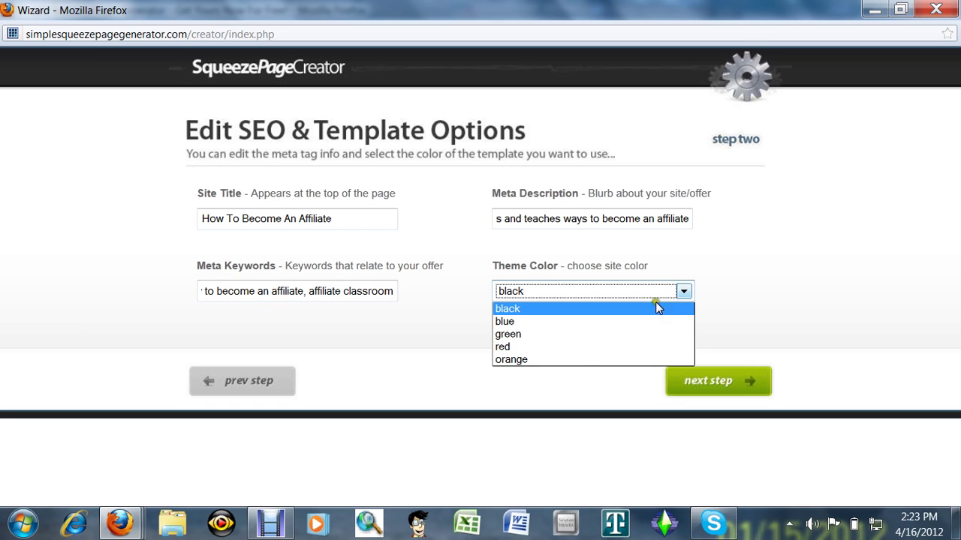
click(559, 347)
click(697, 391)
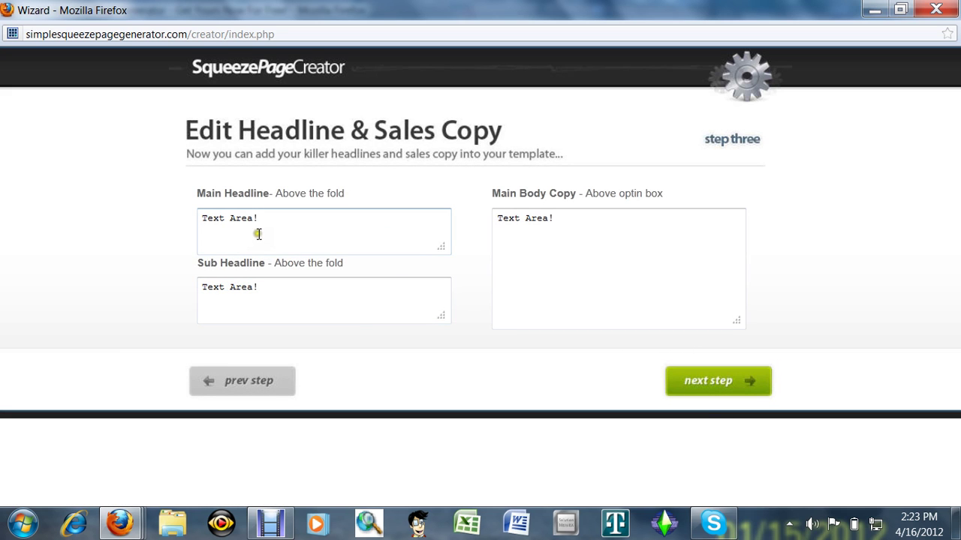
Clear the placeholder text from the Main Headline and switch to capital letters
click(264, 219)
key(BackSpace)
key(BackSpace)
key(BackSpace)
key(BackSpace)
key(BackSpace)
key(BackSpace)
key(BackSpace)
key(BackSpace)
key(BackSpace)
key(BackSpace)
text(If)
key(BackSpace)
key(BackSpace)
key(Caps_Lock)
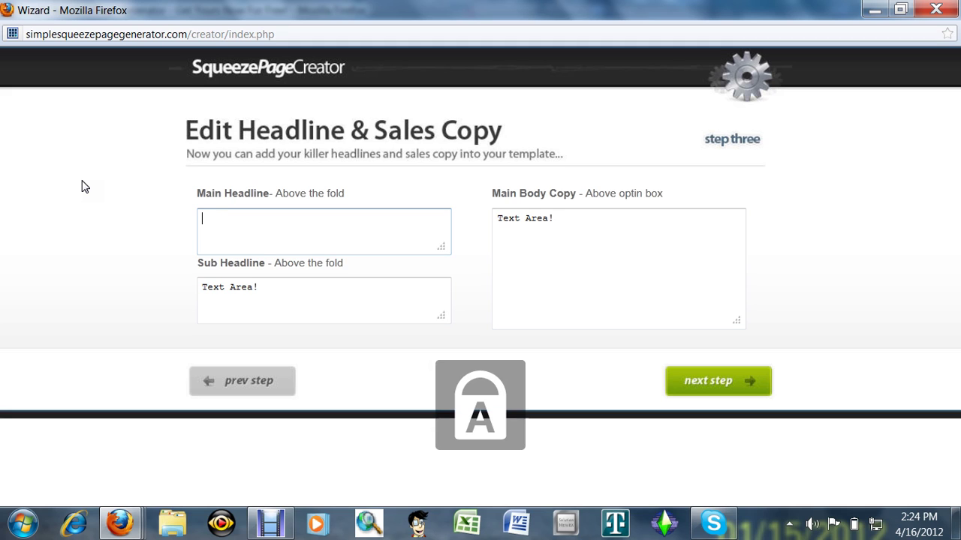
Enter the main headline "IF YOU ARE AFRAID TO MAKE CHANGES TO YOUR UNCOMFORTABLE LIFESTYLE OF LIVING PAYCHECK TO PAYCHECK, THEN THIS IS NOT FOR YOU!"
text(IF YOU )
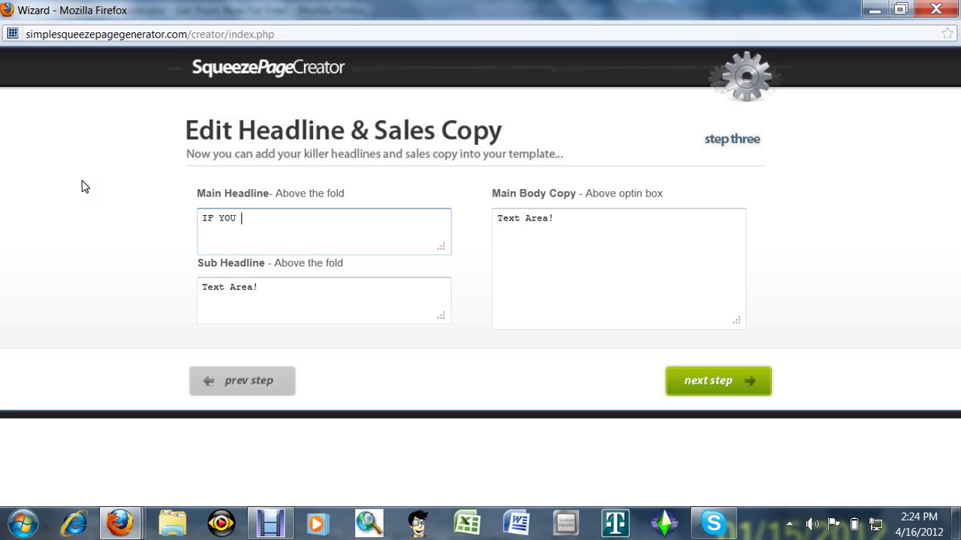
text(ARE AFRAIDE)
key(BackSpace)
text(TO MAKE)
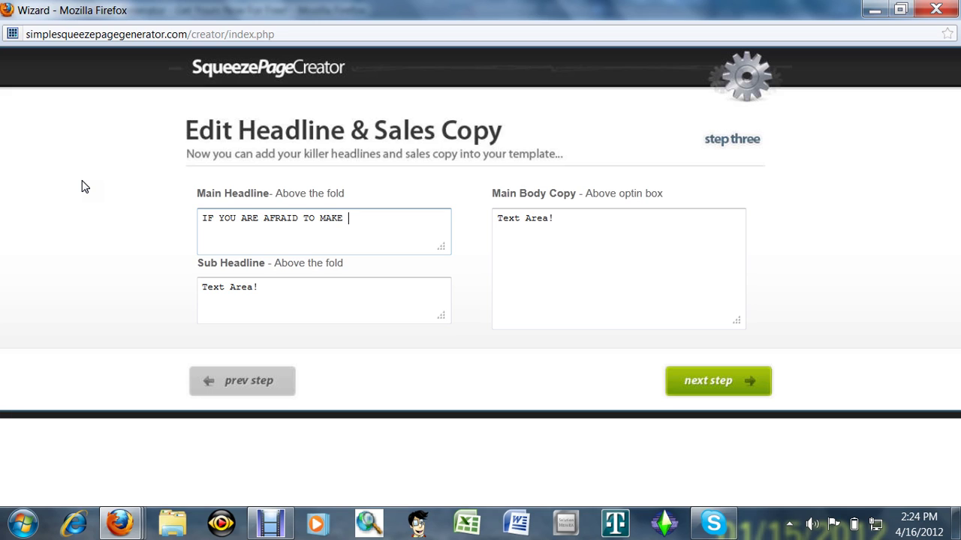
text( CHANGES TO YOUR UN)
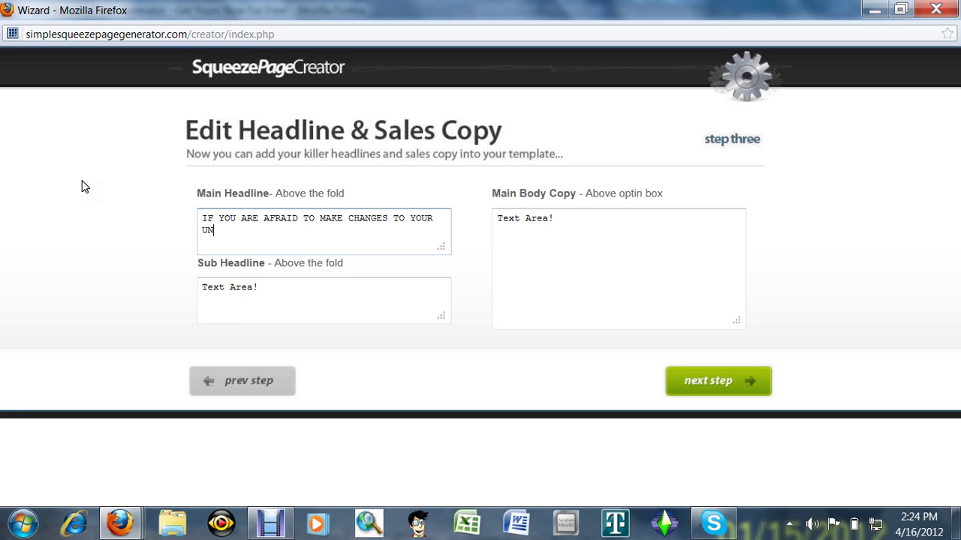
text(COMFORTABLE LIF)
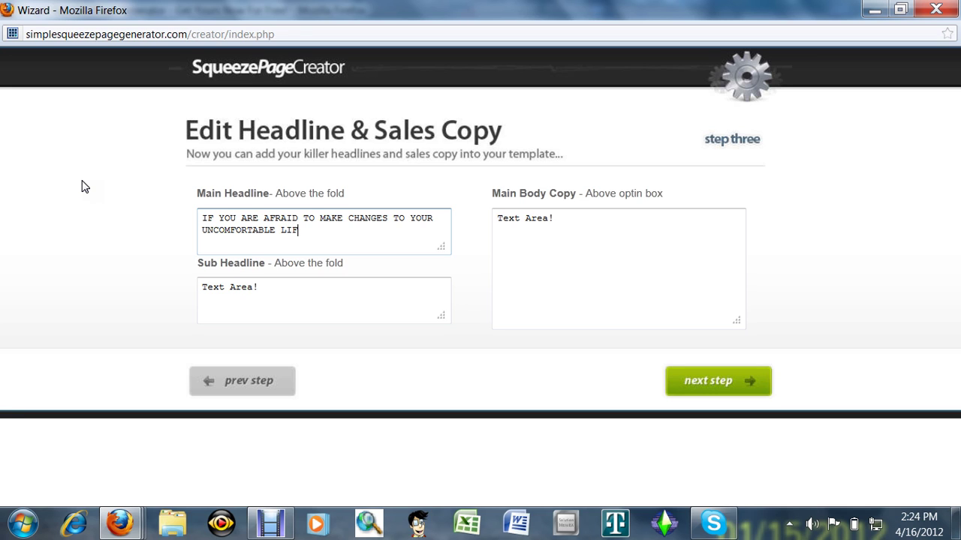
text(ESTYLE OF LIVING)
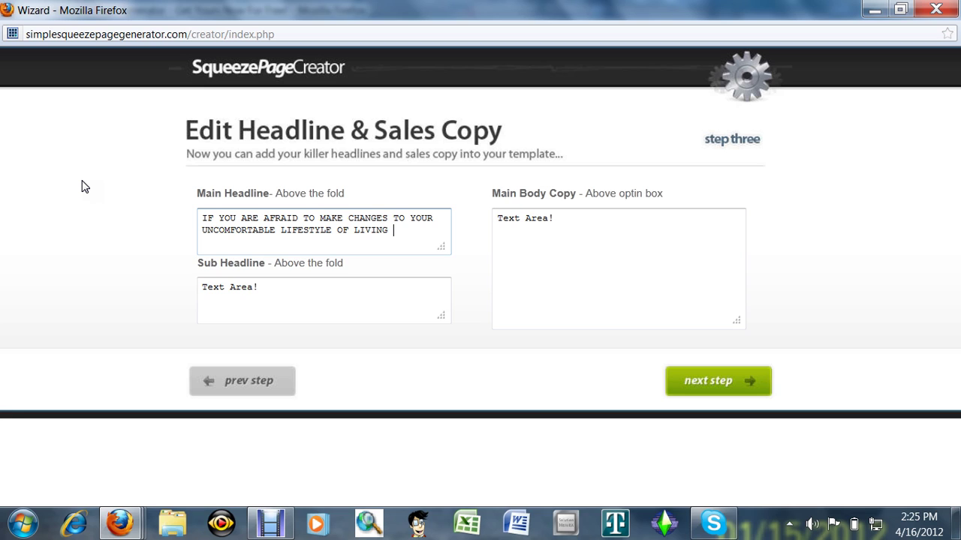
text( PAYCHECK TO PAYCHEC)
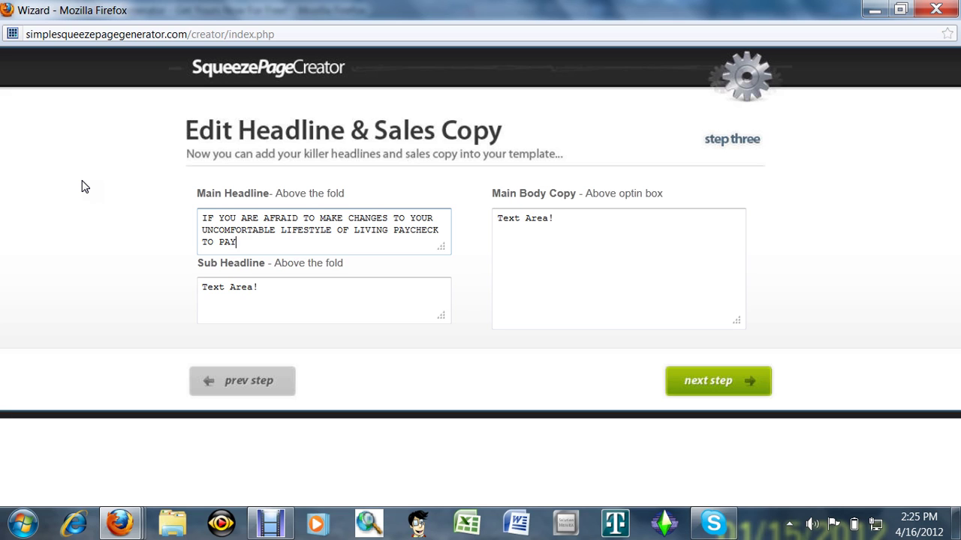
text(K,)
text(THEN THIS IS )
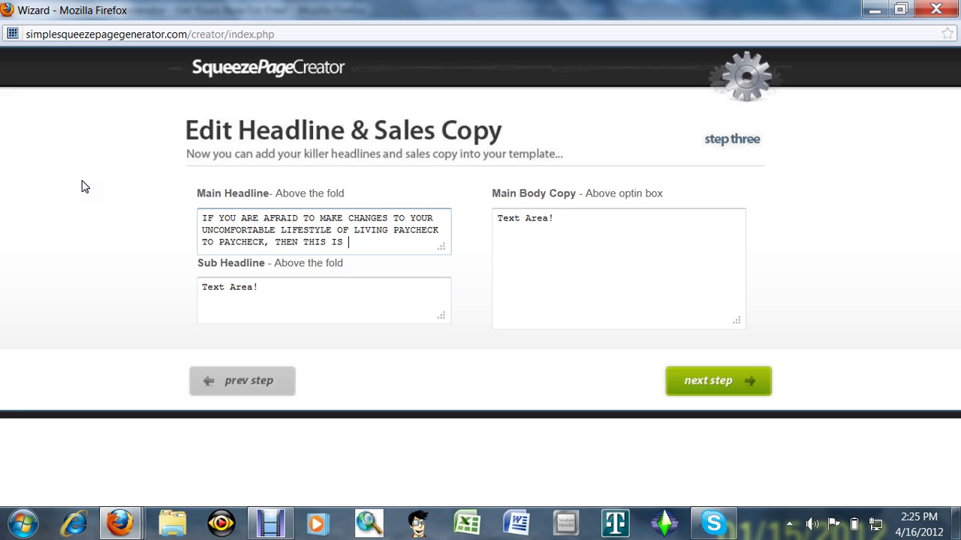
text(NOT FOR YOU.)
key(BackSpace)
text(!)
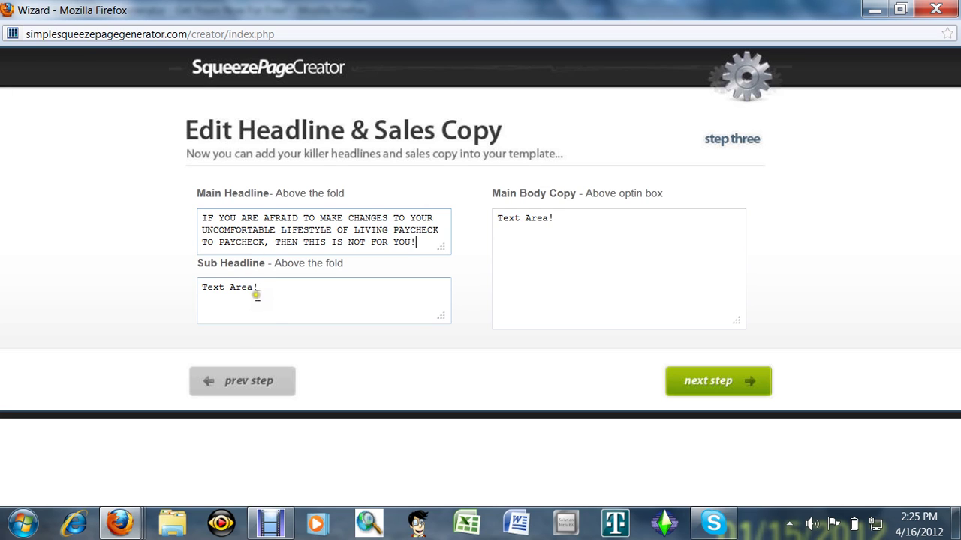
Replace the Sub Headline placeholder with "BUT IF YOU ARE A BEGINNER LOOKING FOR A PLACE TO START, THEN YOU'VE COME TO THE RIGHT PLACE"
drag(258, 290, 201, 291)
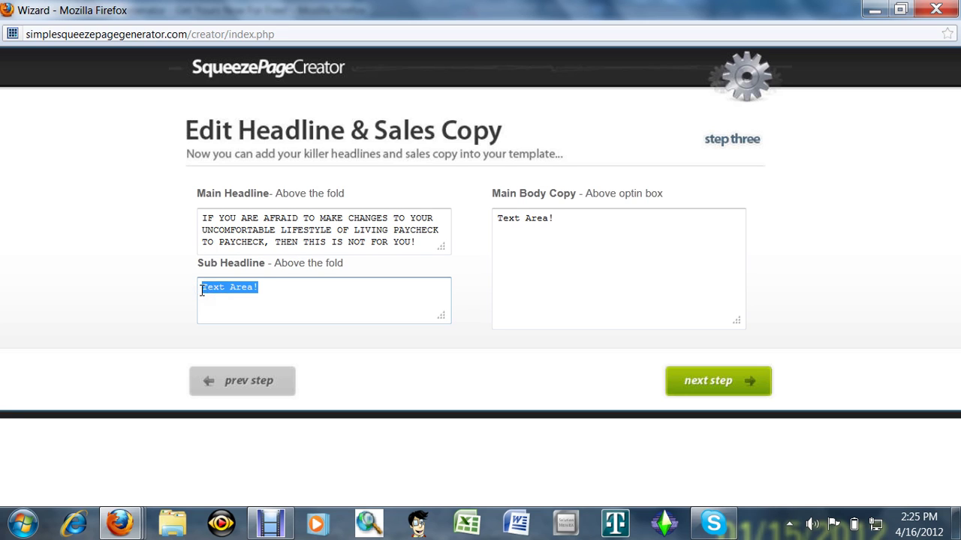
key(BackSpace)
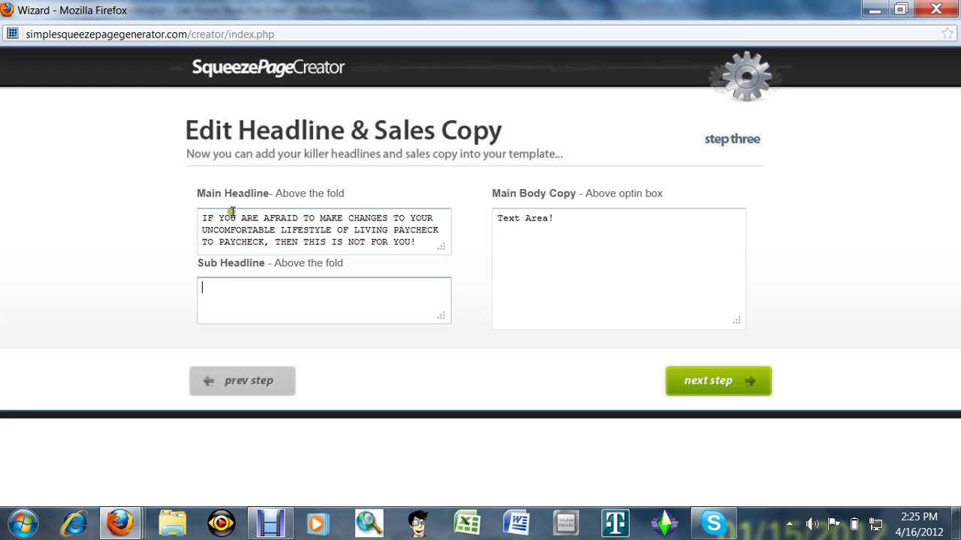
click(229, 296)
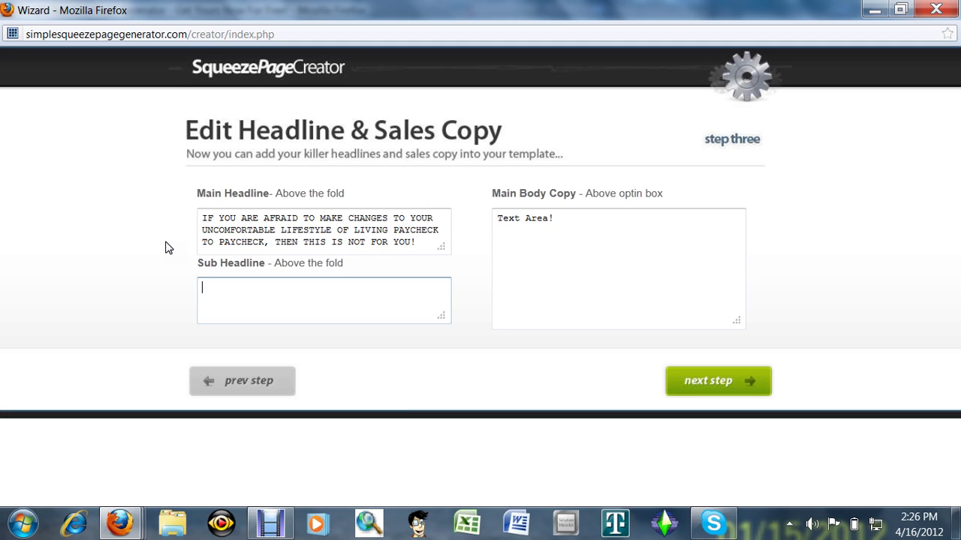
text(BUT IF YOU ARE A BEGINNER)
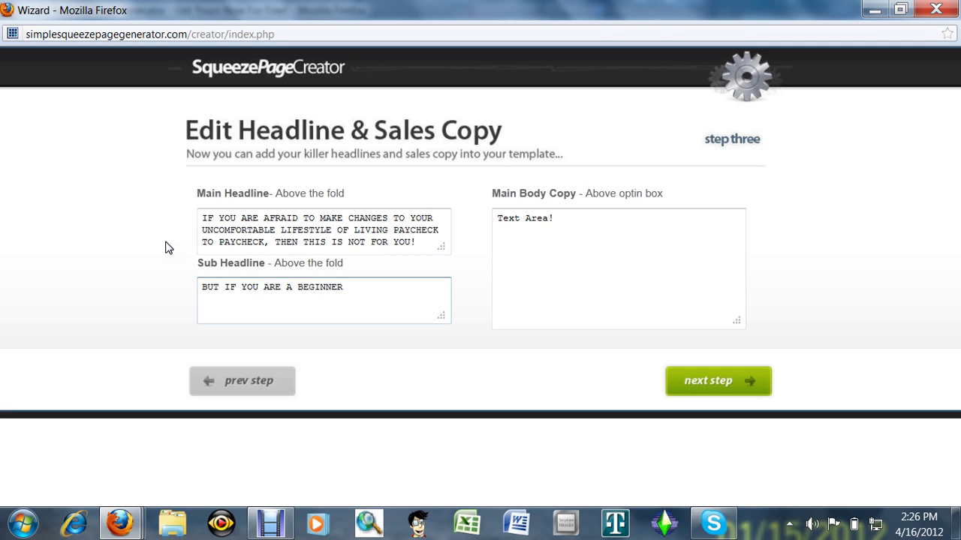
text( LOOKING FOR A PLACE )
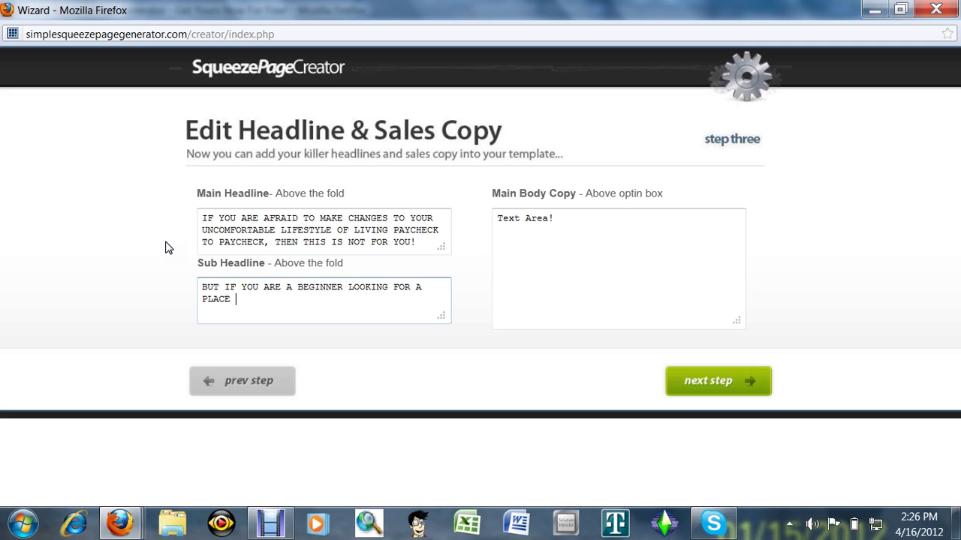
text(TO START, THEN YOU)
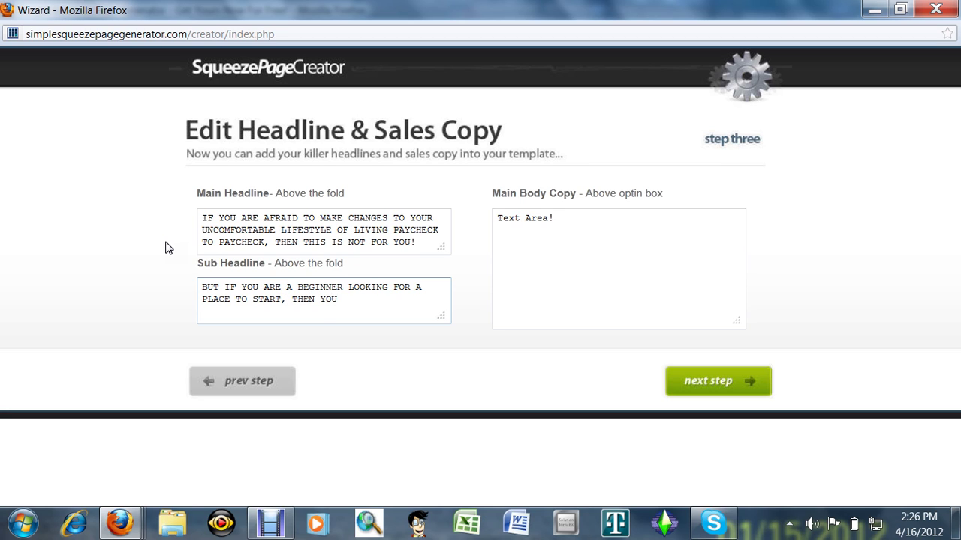
text('VE COME TO THE RIGHT)
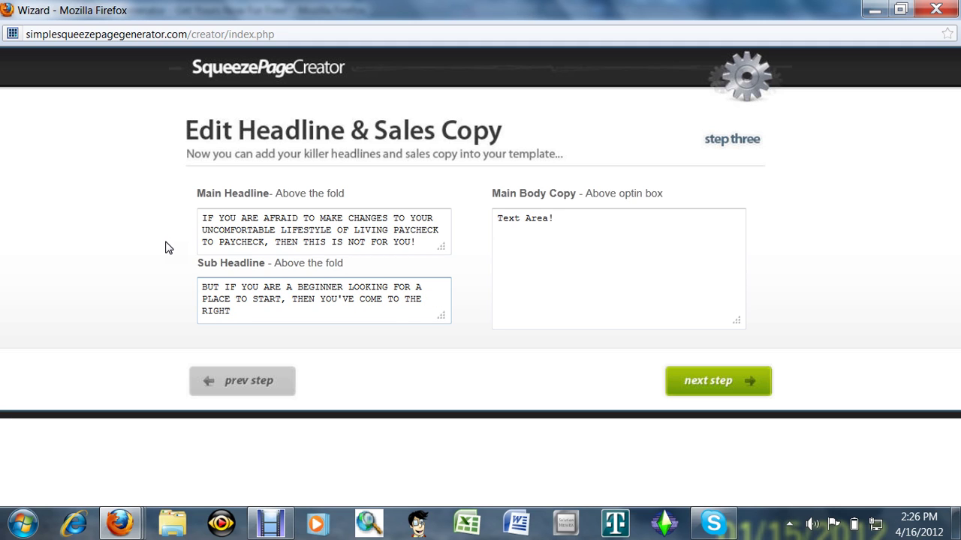
text( PLACE)
key(Tab)
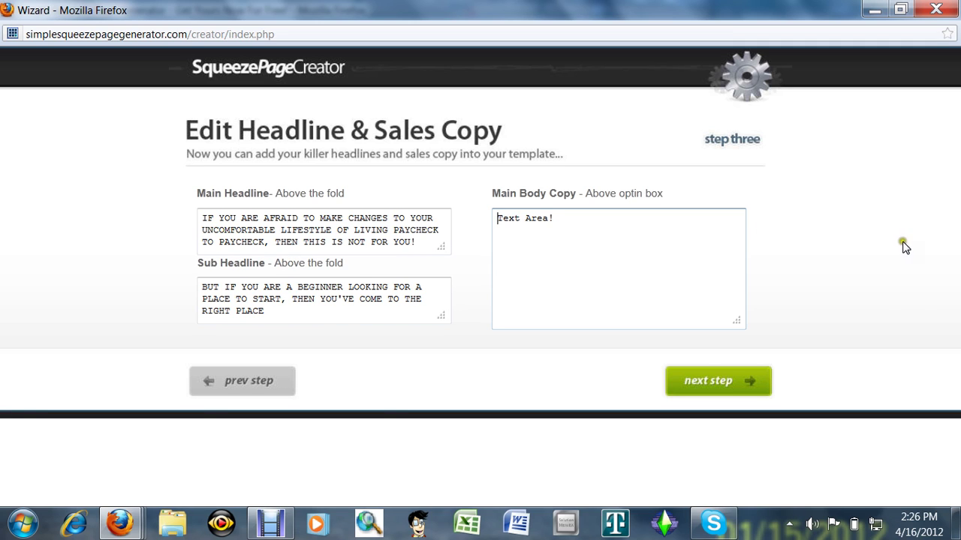
Replace the Main Body Copy placeholder with "SIMPLY FILL OUT YOU INFORMATION BELOW TO GET FREE ACCESS TO MY VIDEOS THAT WILL HELP YOU BECOME AN AFFILIATE."
click(556, 217)
drag(556, 217, 480, 219)
key(BackSpace)
text(SIMPLY )
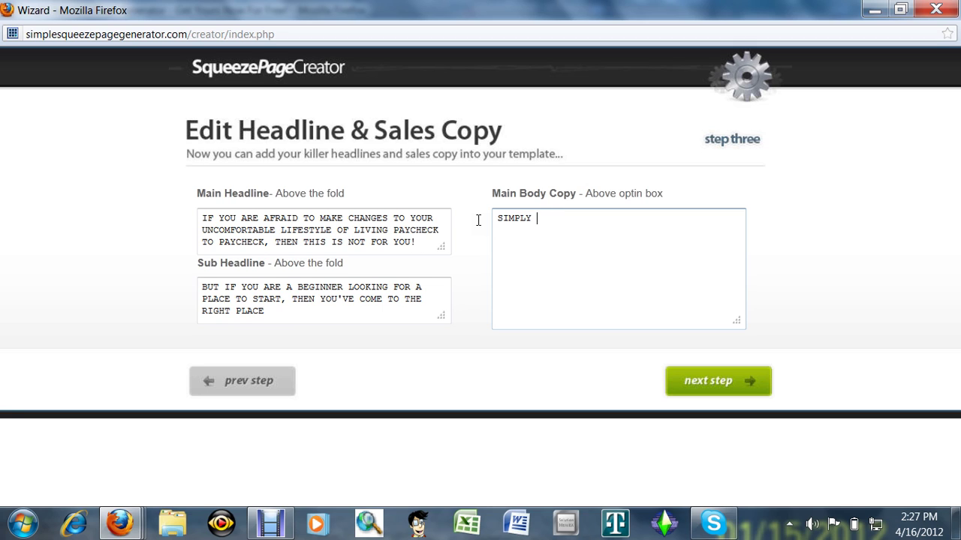
text(FILL OUT YOU INFORMAT)
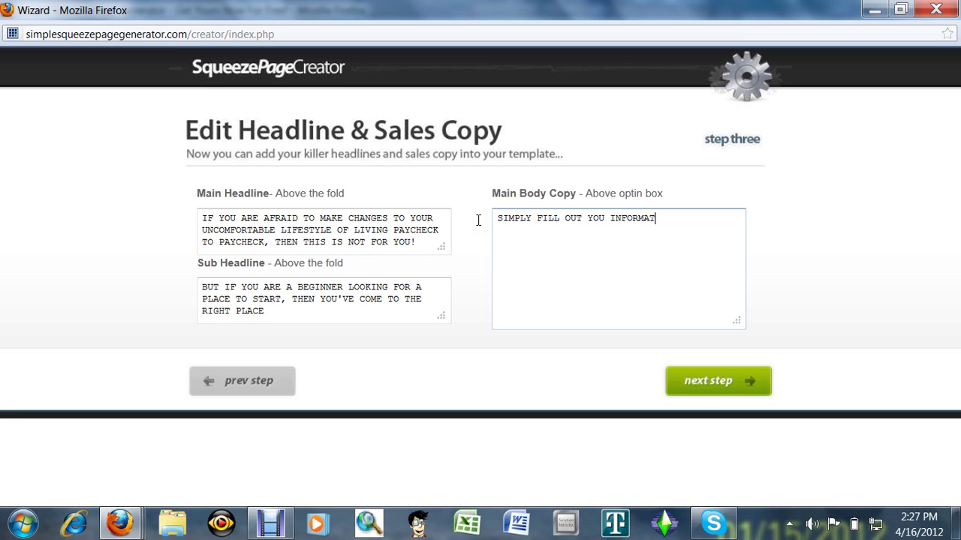
text(ION BELOW TO G)
text(ET)
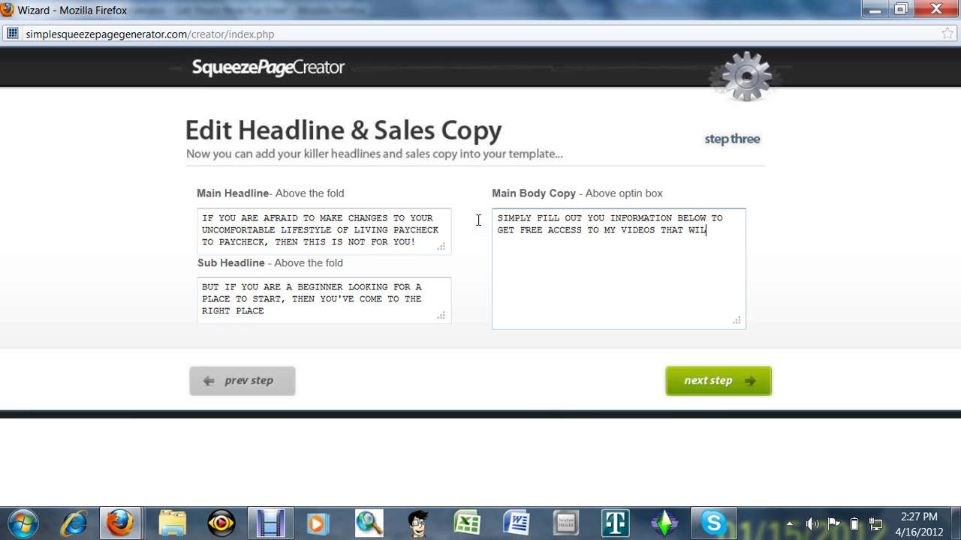
text(P YOU BECOME AN AFFILIATE.)
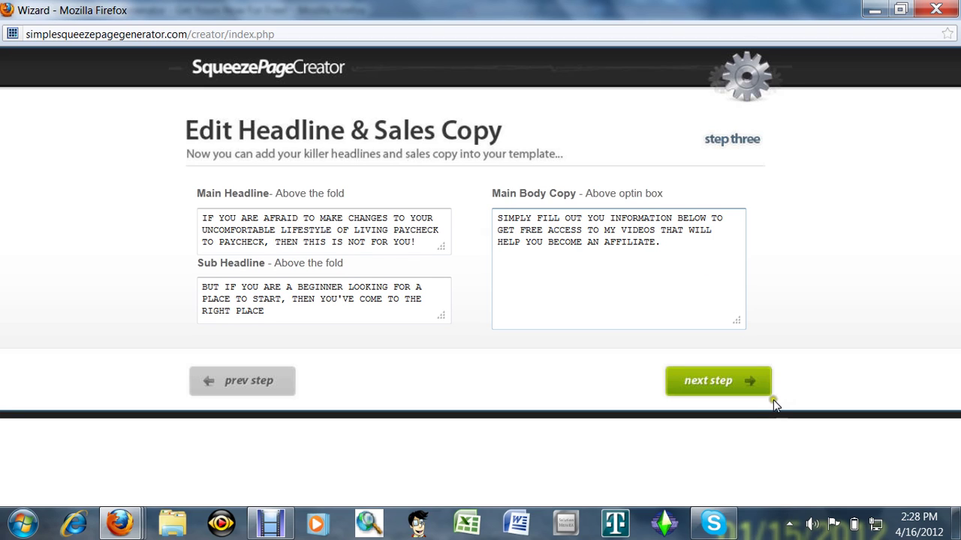
Continue to the auto-responder optin code step, leaving the optin and footer headline copy blank
click(715, 385)
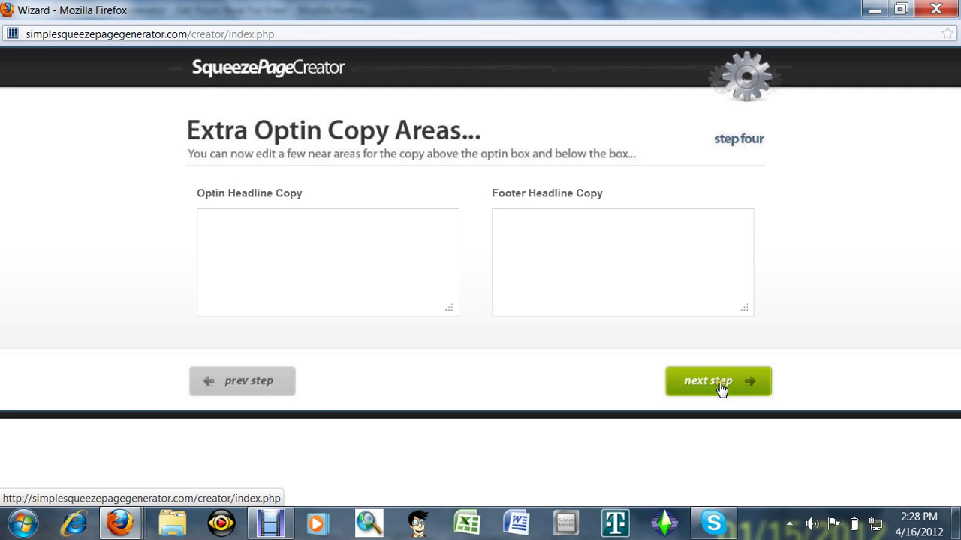
click(719, 382)
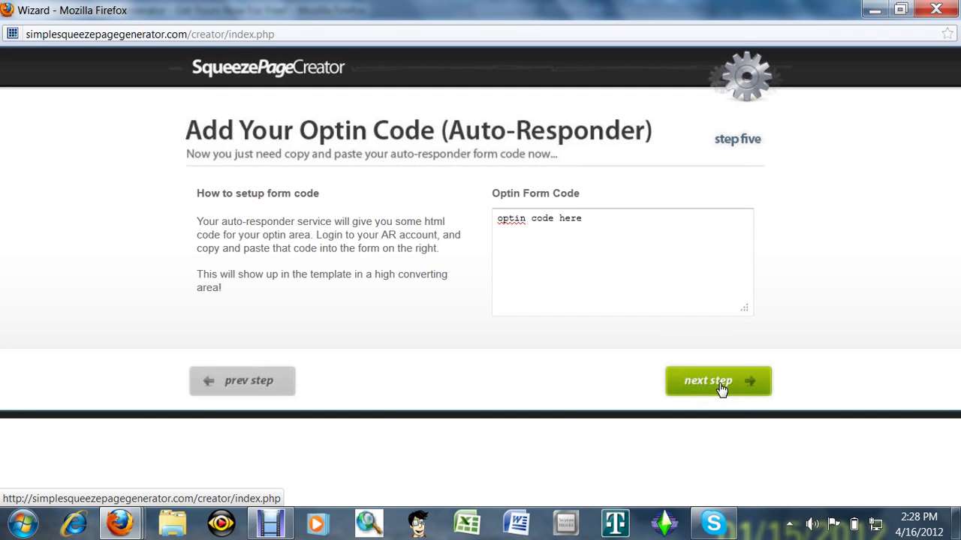
click(563, 264)
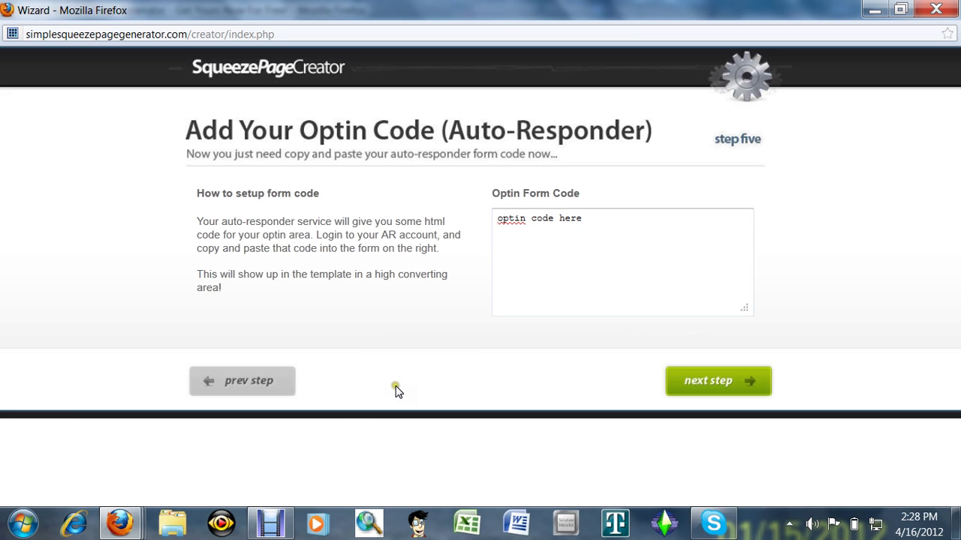
Switch to the AWeber account and start a new web form for the bigaffiliate list
click(874, 9)
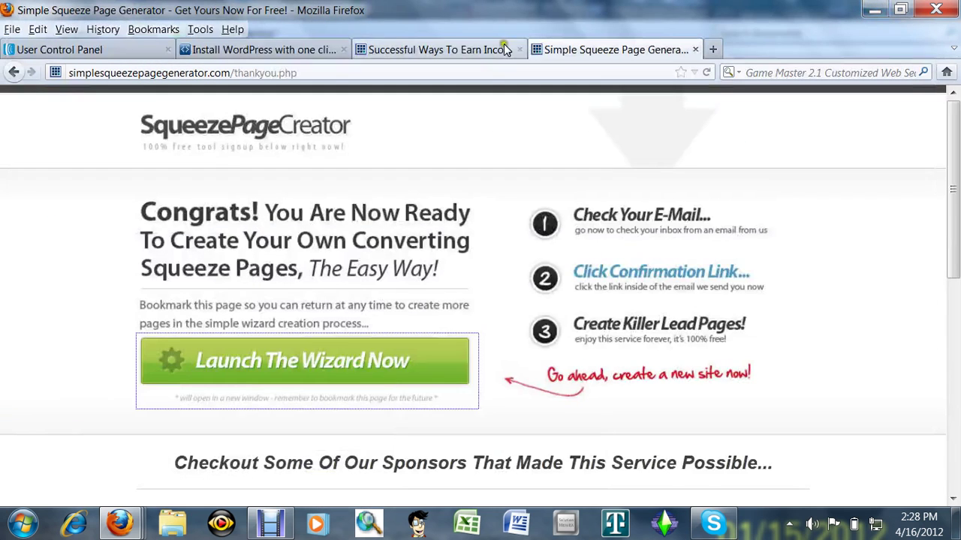
click(112, 52)
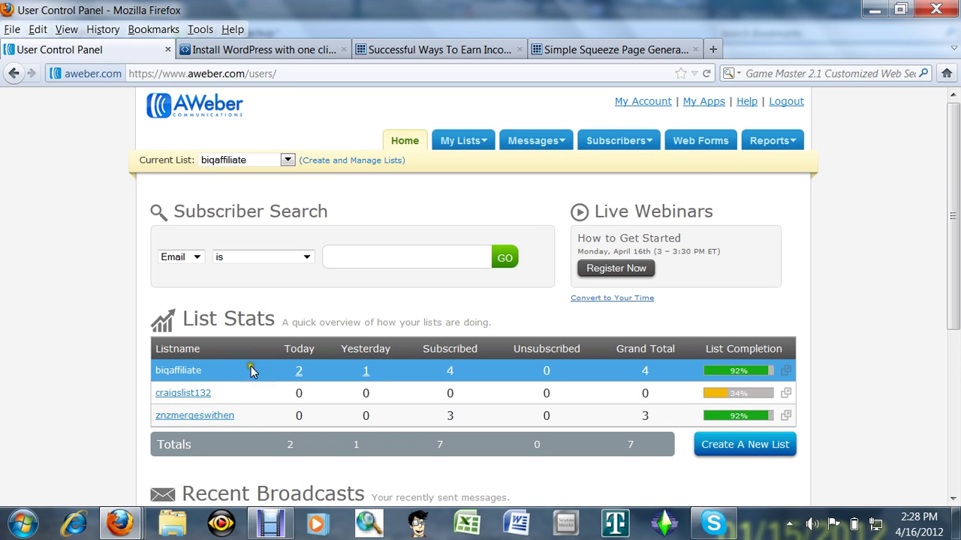
click(696, 143)
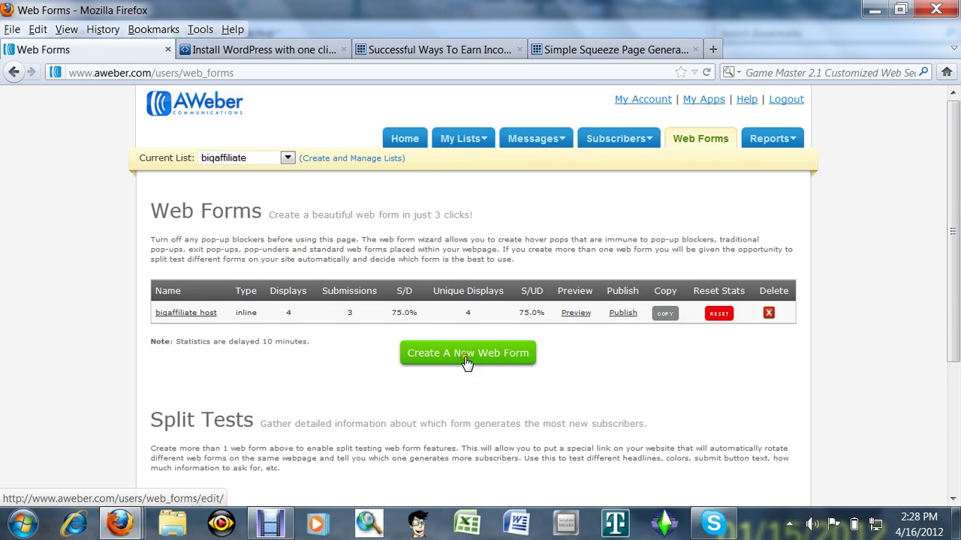
click(466, 362)
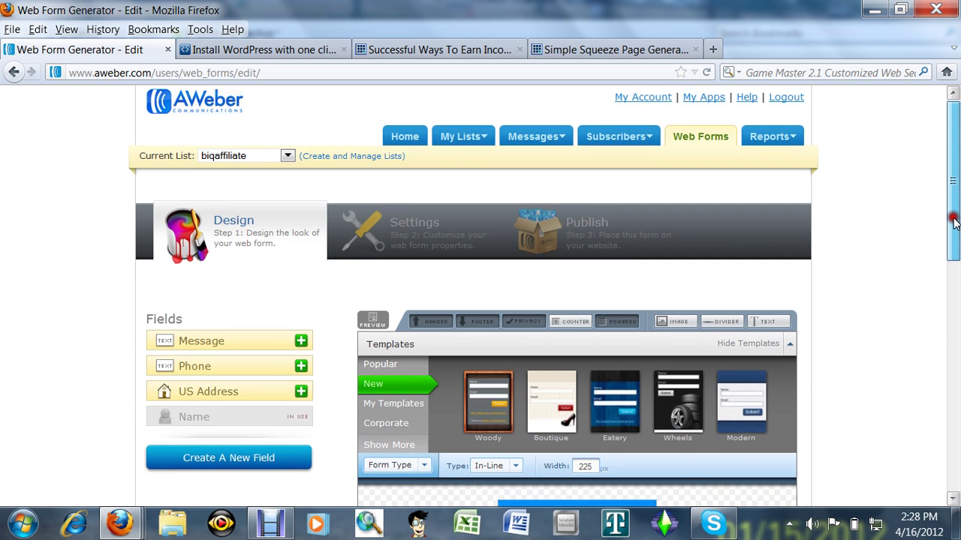
Show the full list of template categories for the web form
drag(955, 220, 955, 306)
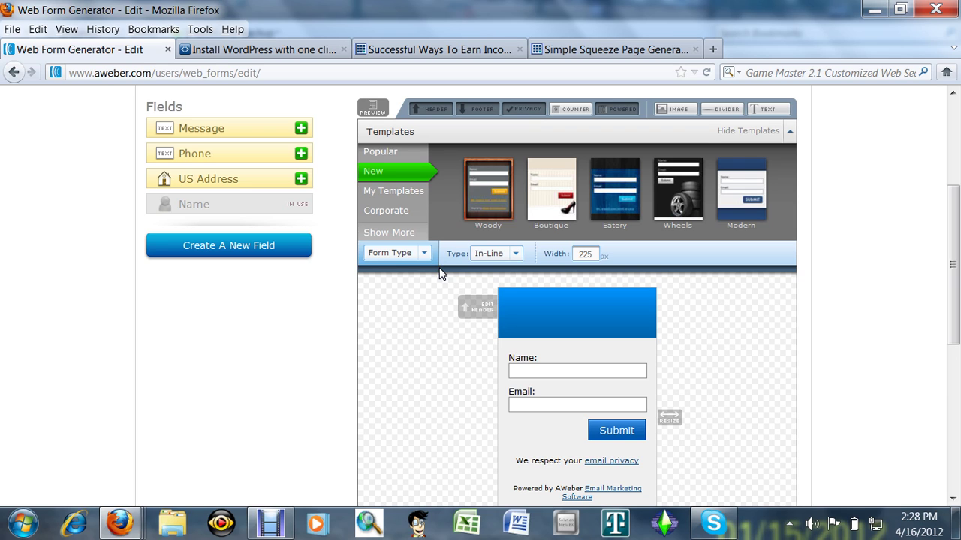
click(400, 233)
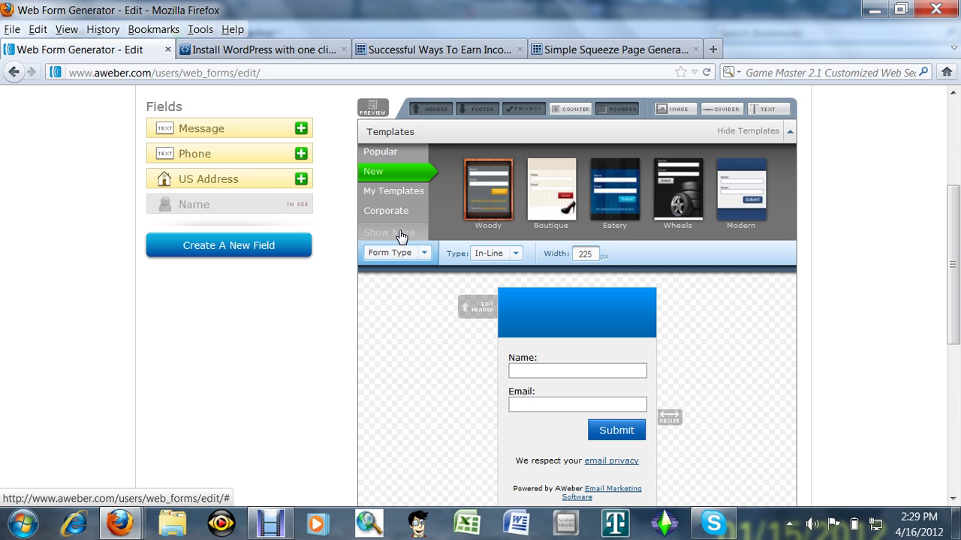
click(400, 234)
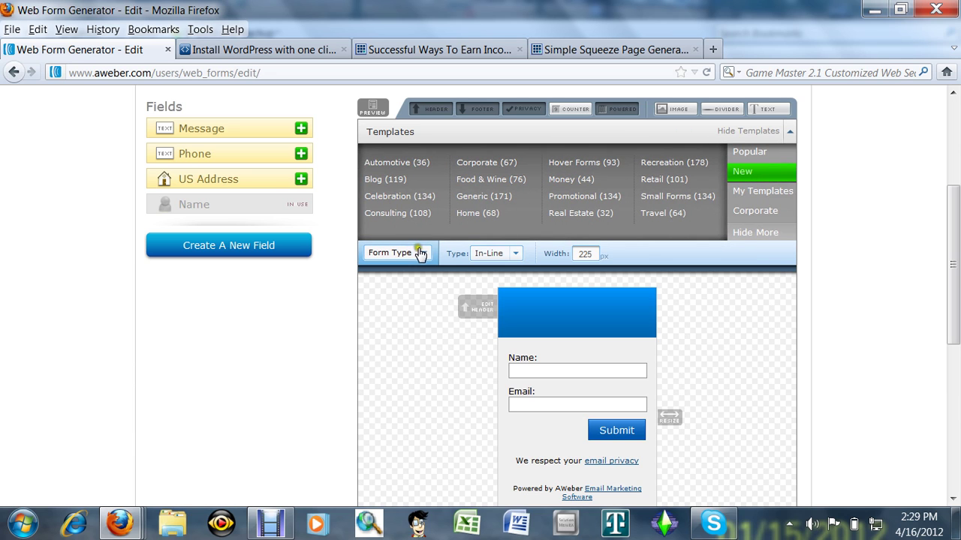
Set the web form header's background color to red, f50a15
click(424, 253)
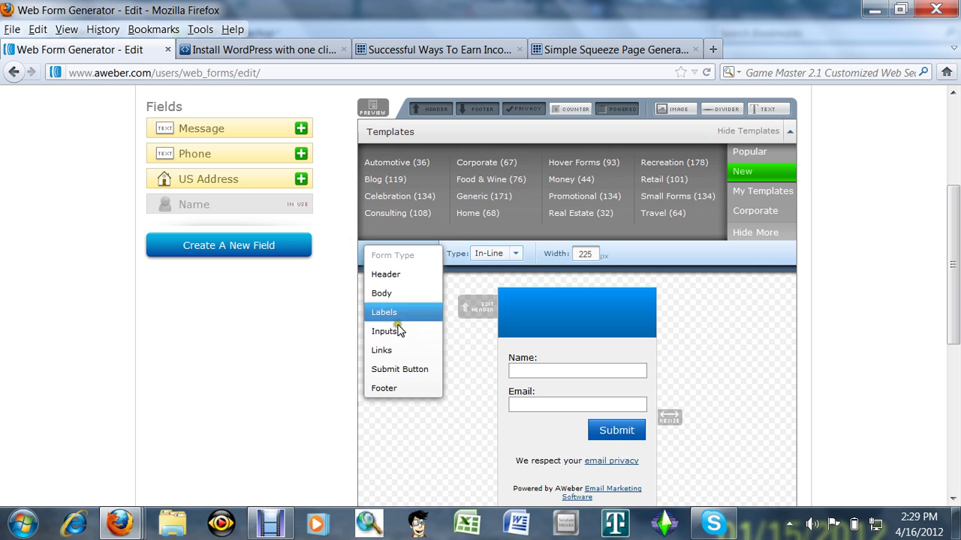
click(396, 274)
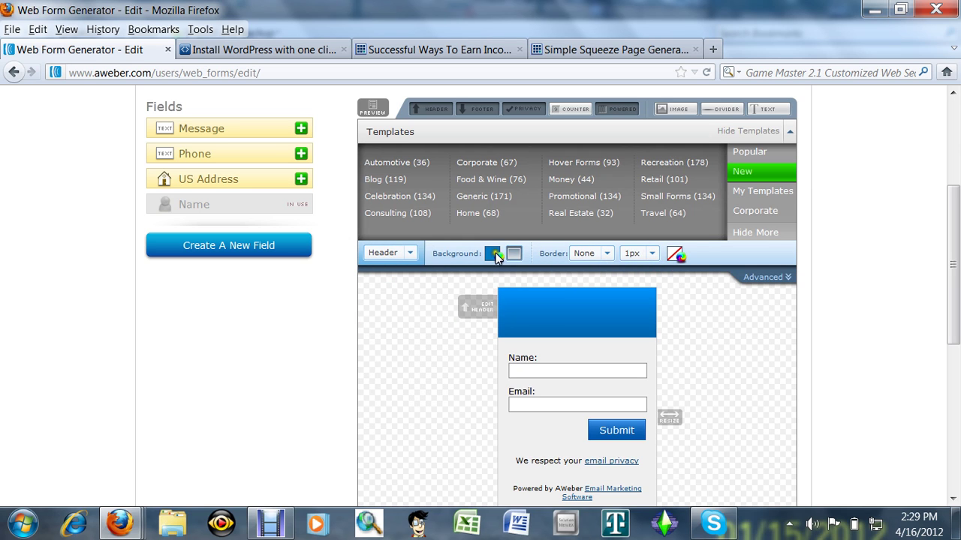
click(495, 252)
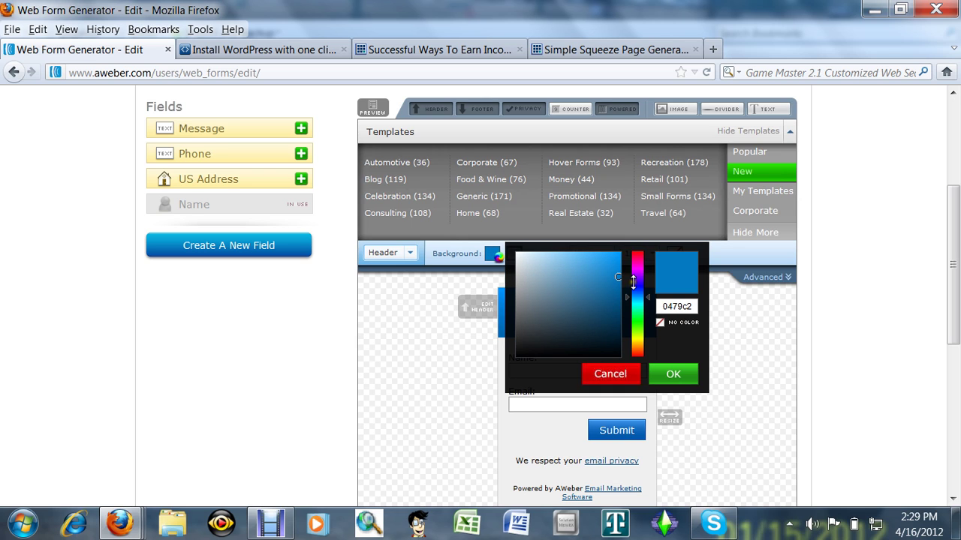
mouse_move(628, 295)
mouse_down()
mouse_move(630, 255)
mouse_move(635, 271)
mouse_up()
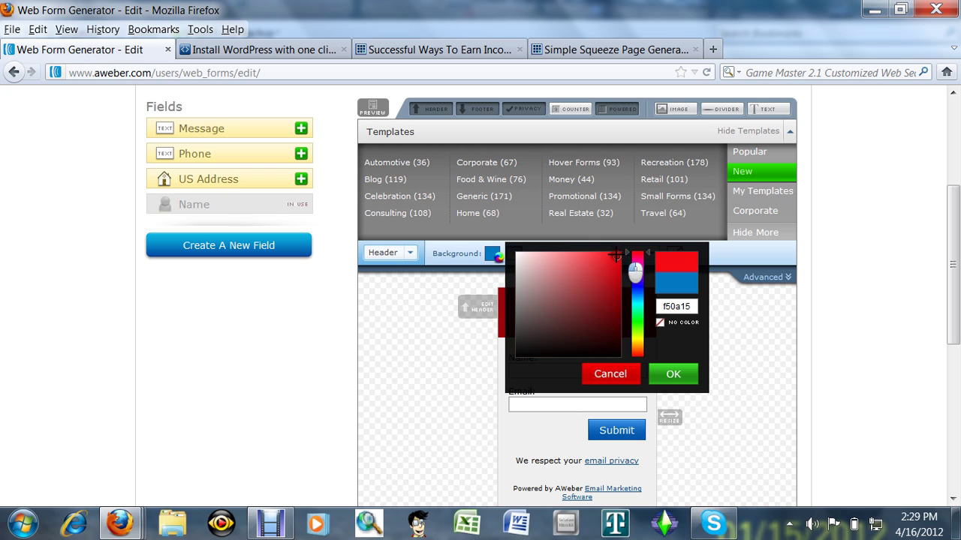
click(675, 375)
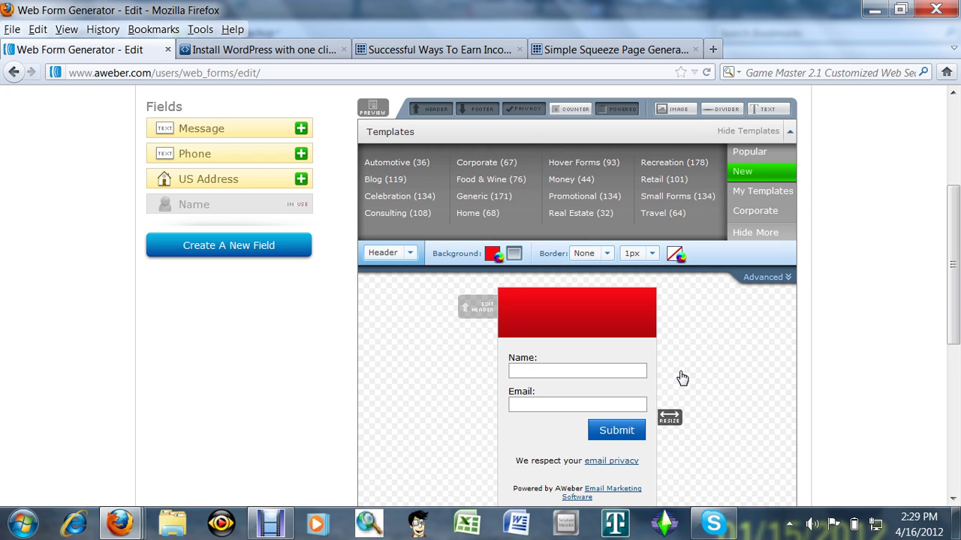
Set the form's Submit button color to red, c20616
click(410, 252)
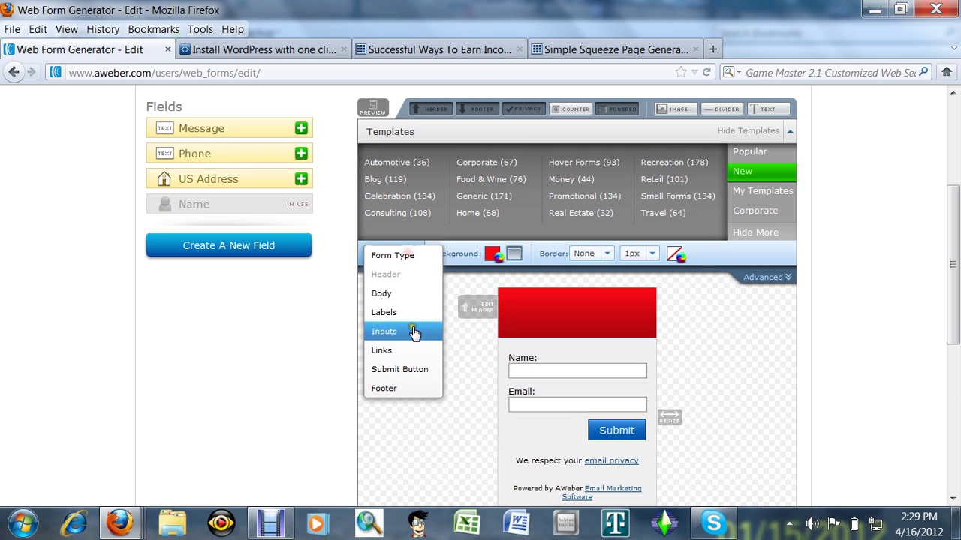
click(406, 371)
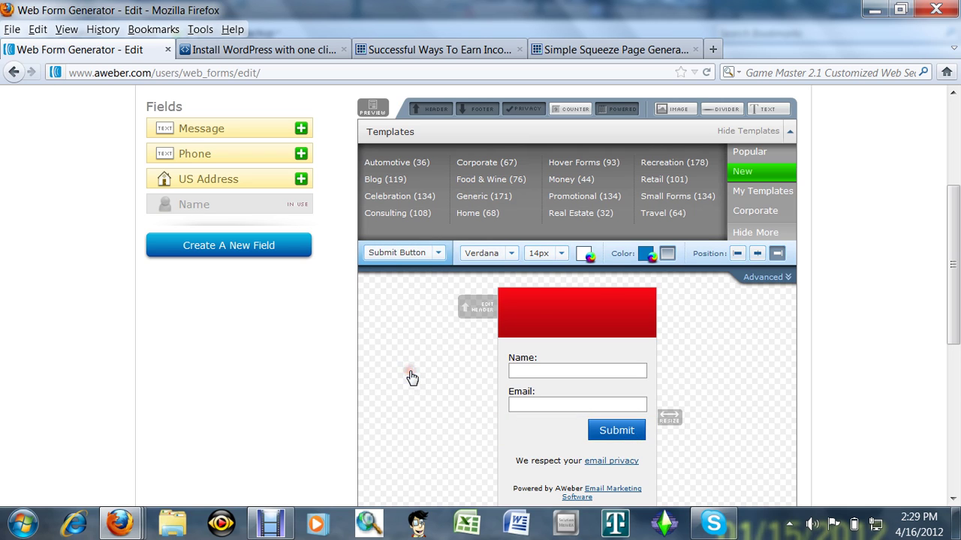
click(647, 256)
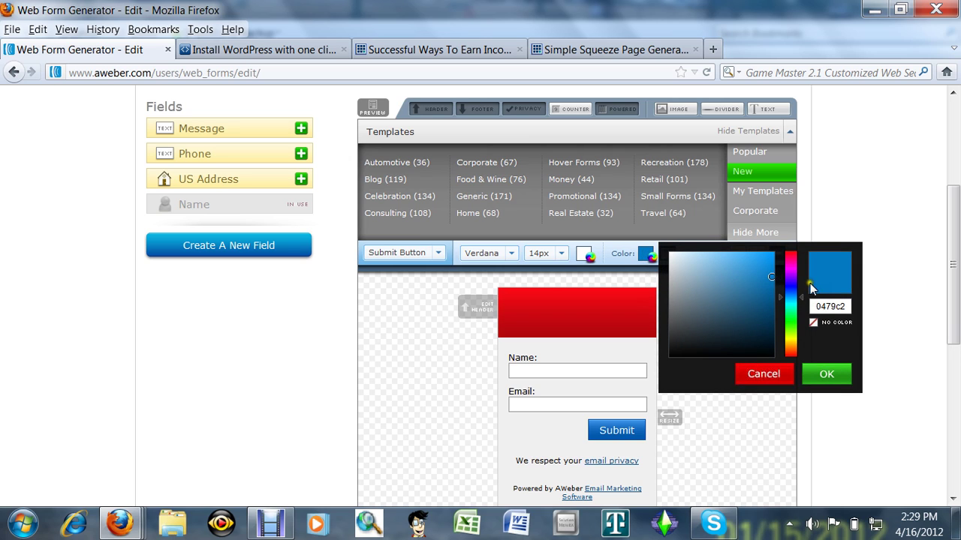
drag(802, 295, 800, 251)
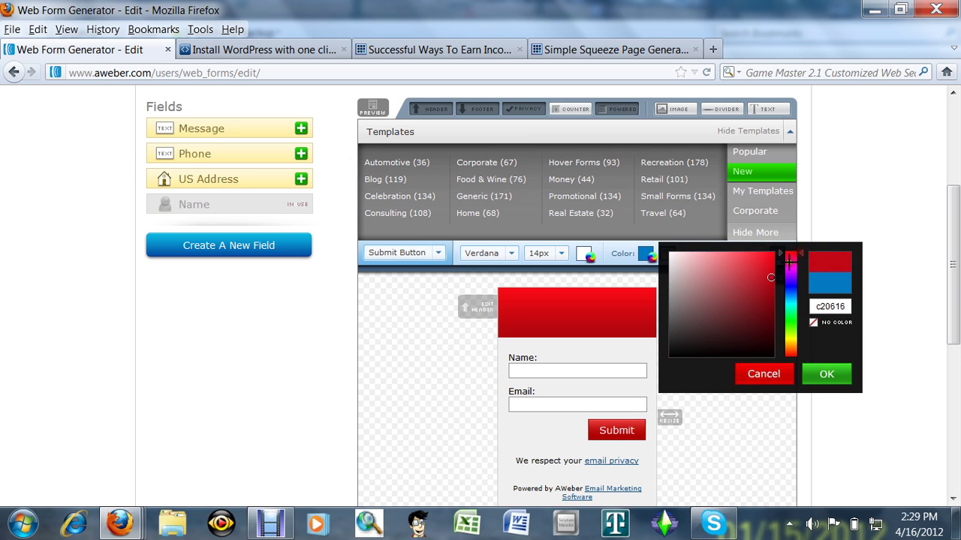
click(829, 374)
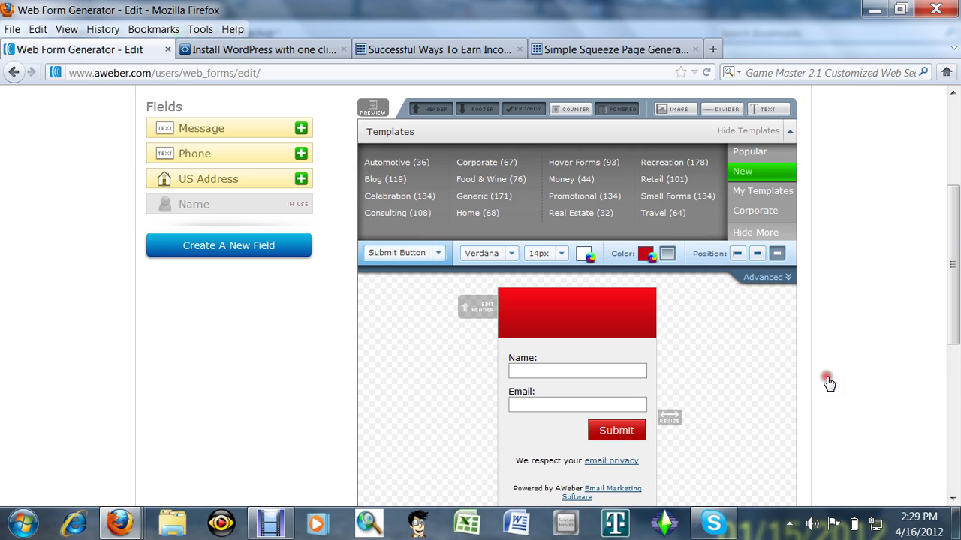
Widen the web form slightly and add the Phone field below Email with its default text input settings
drag(670, 417, 713, 417)
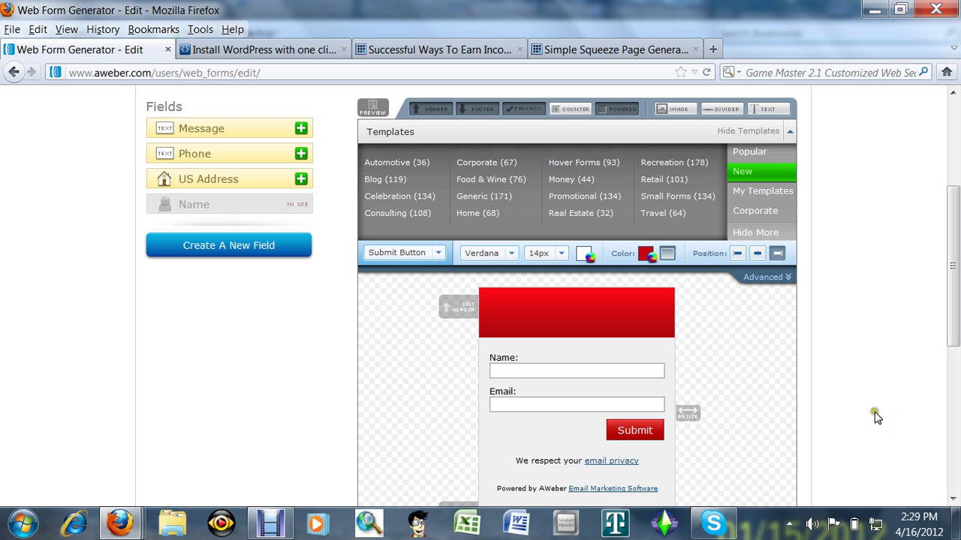
click(266, 155)
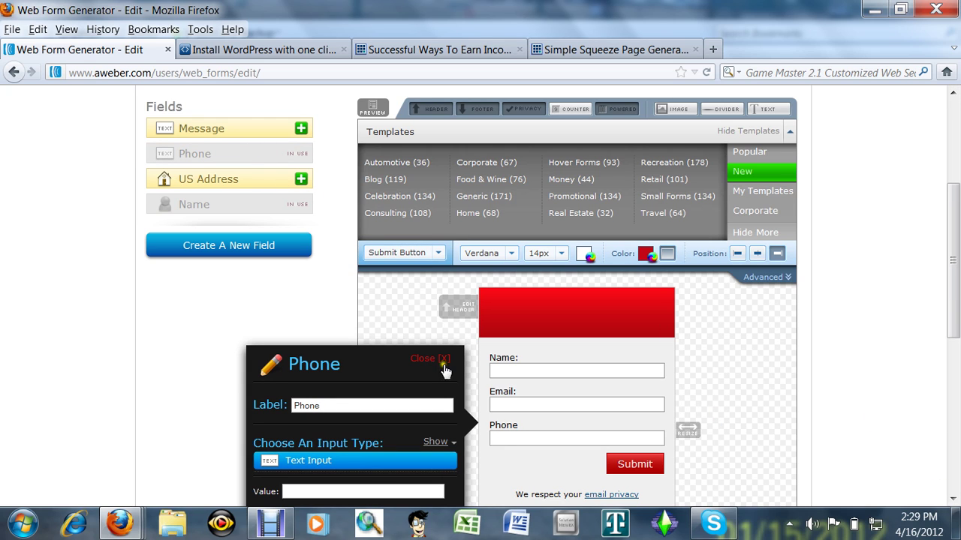
click(420, 360)
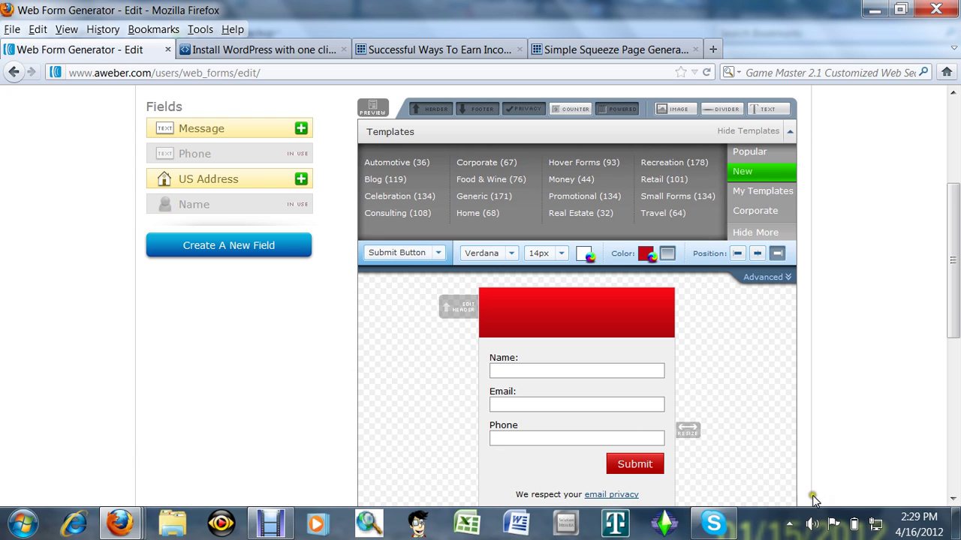
click(954, 498)
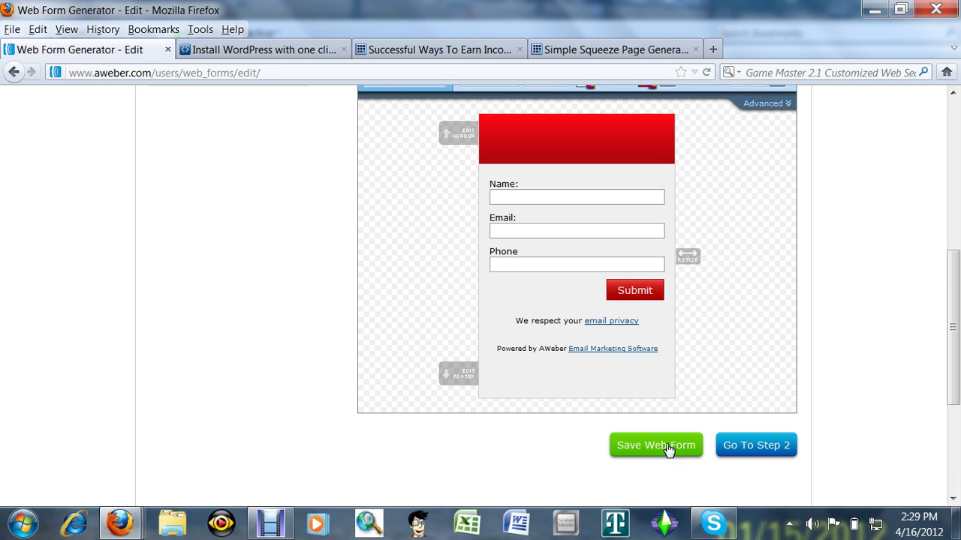
drag(950, 378, 948, 295)
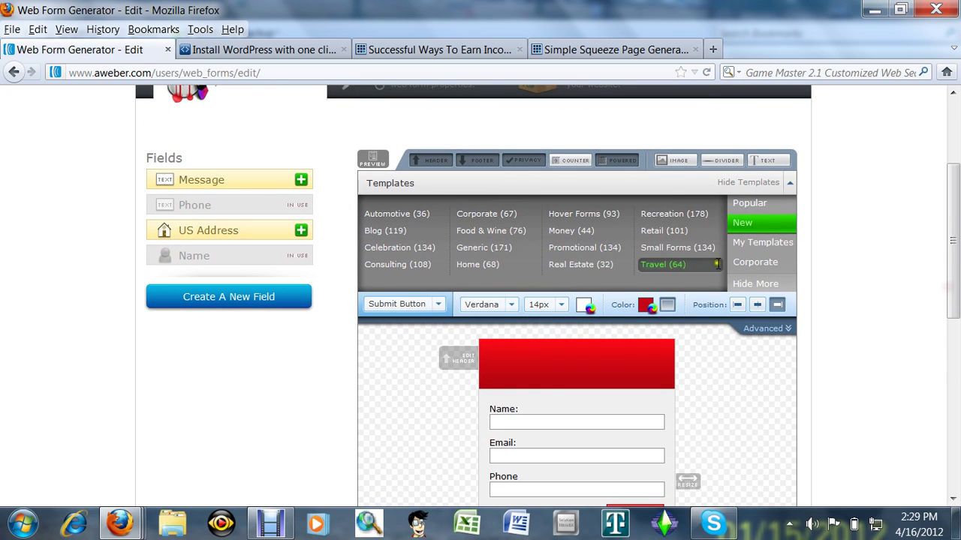
click(680, 165)
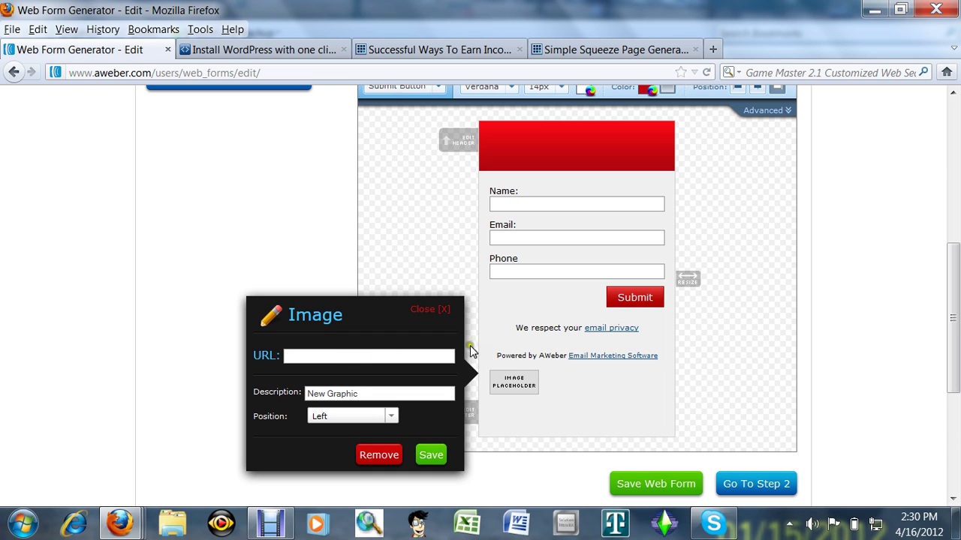
click(439, 314)
Save the web form and show its Raw HTML version under the publishing option for installing the form yourself
click(665, 456)
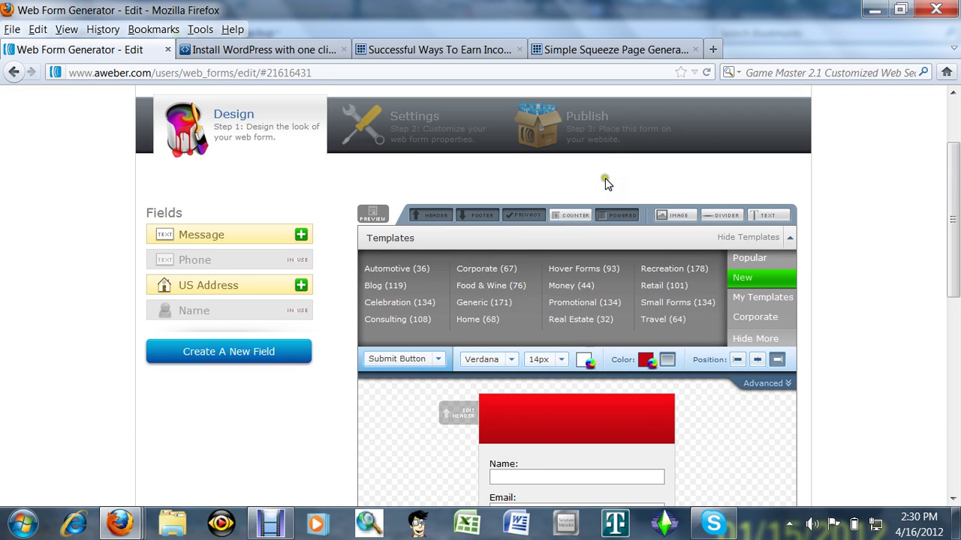
click(583, 128)
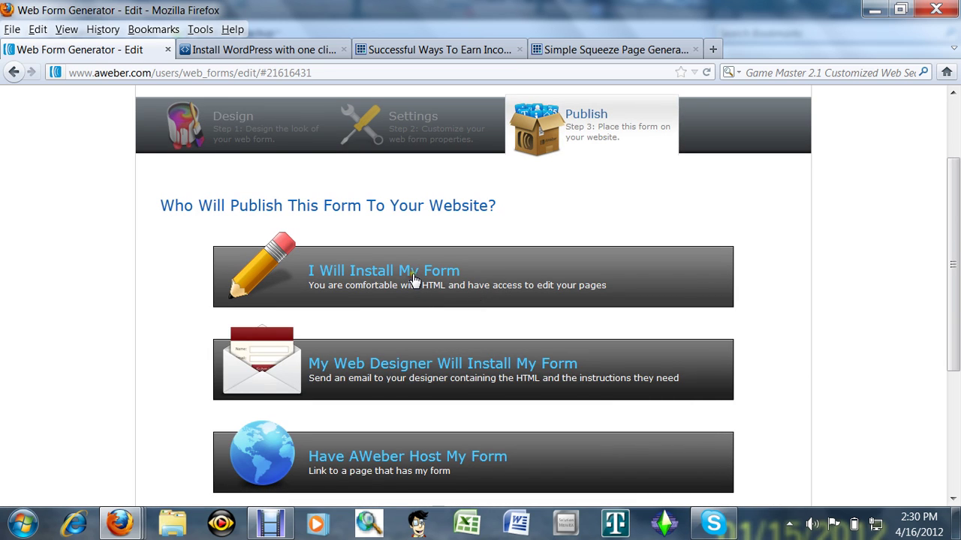
click(413, 277)
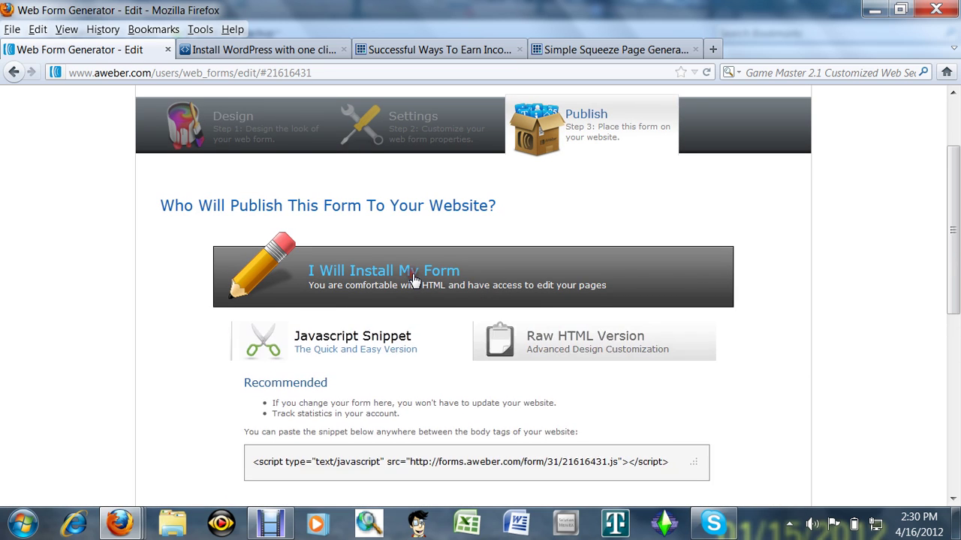
click(565, 341)
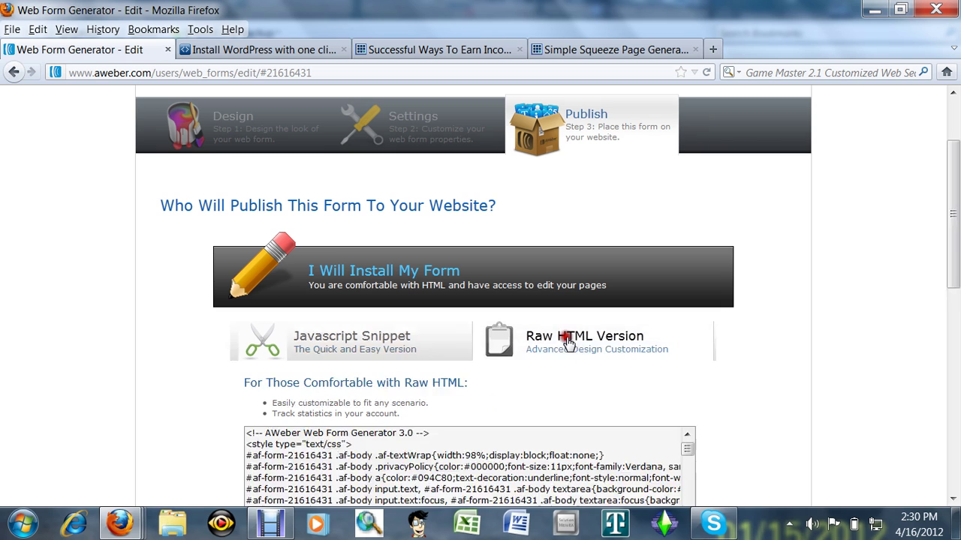
Copy the web form's entire raw HTML code with the form styles included
click(449, 472)
right_click(449, 475)
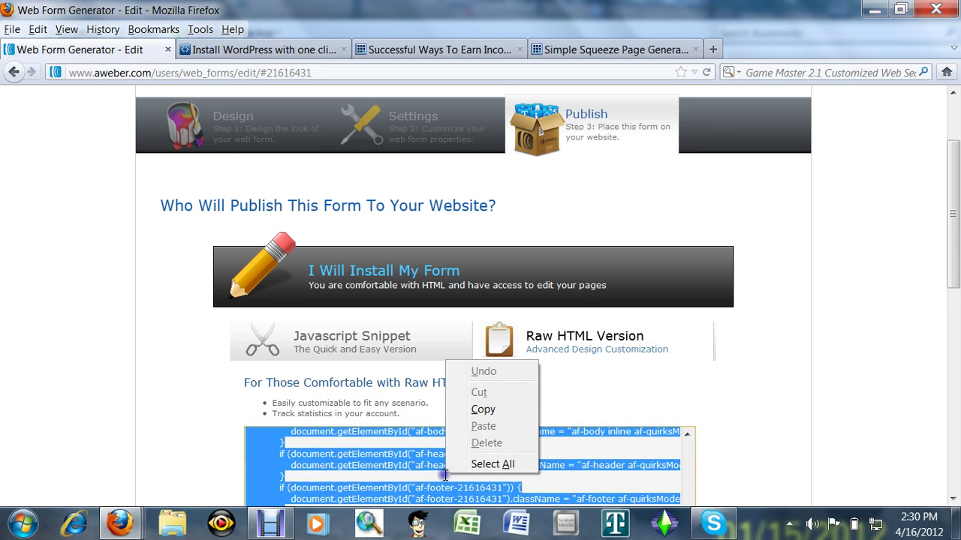
click(484, 410)
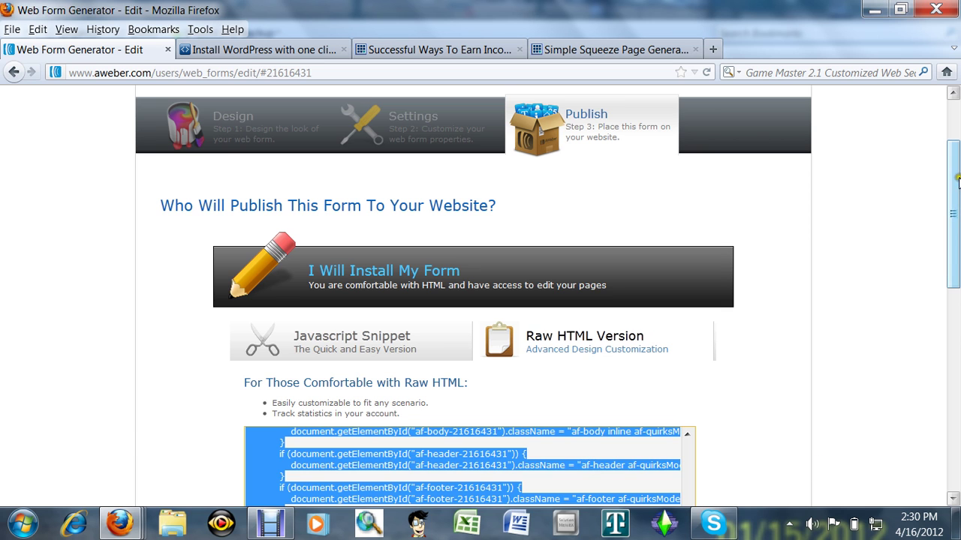
drag(957, 180, 953, 262)
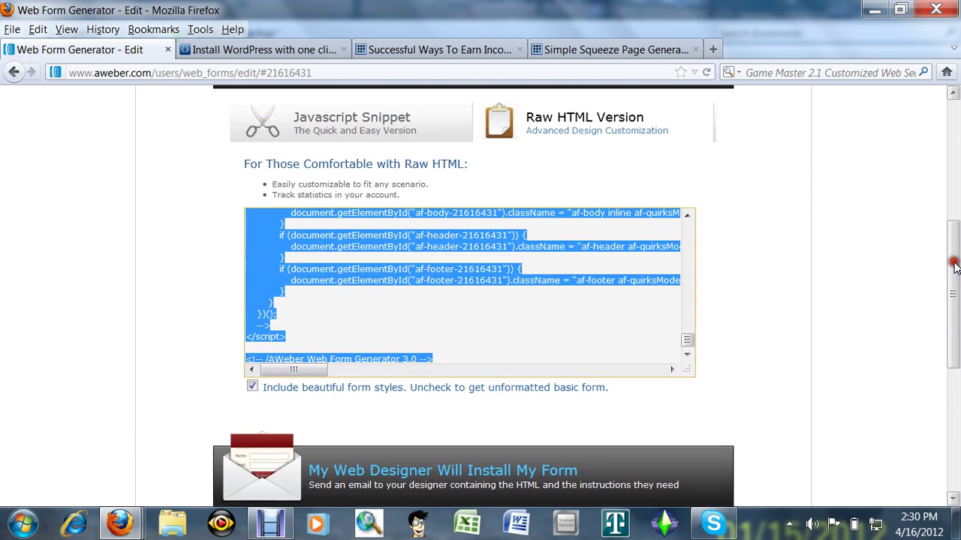
Switch to the squeeze page wizard's optin code step, replace the placeholder with the copied AWeber form code and continue to the next step
click(578, 50)
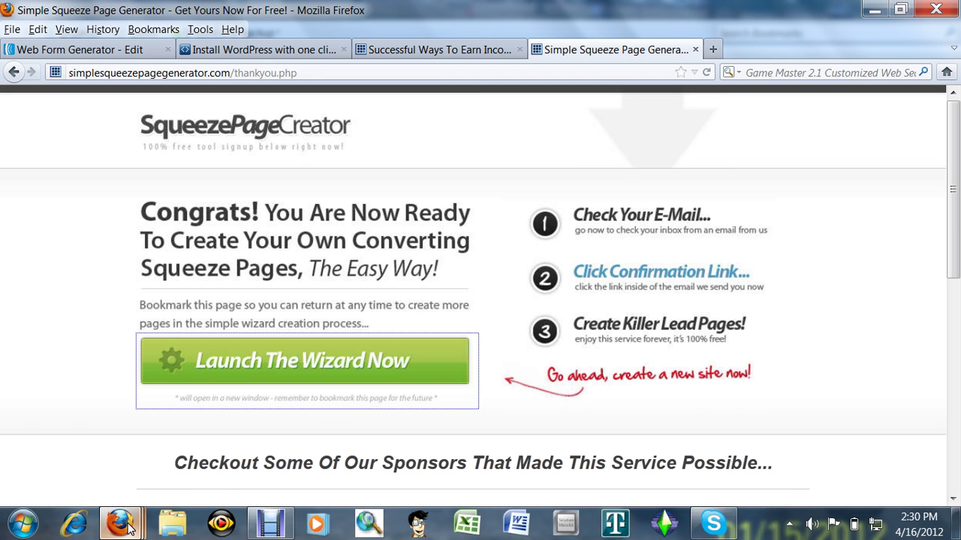
mouse_move(129, 529)
mouse_move(325, 482)
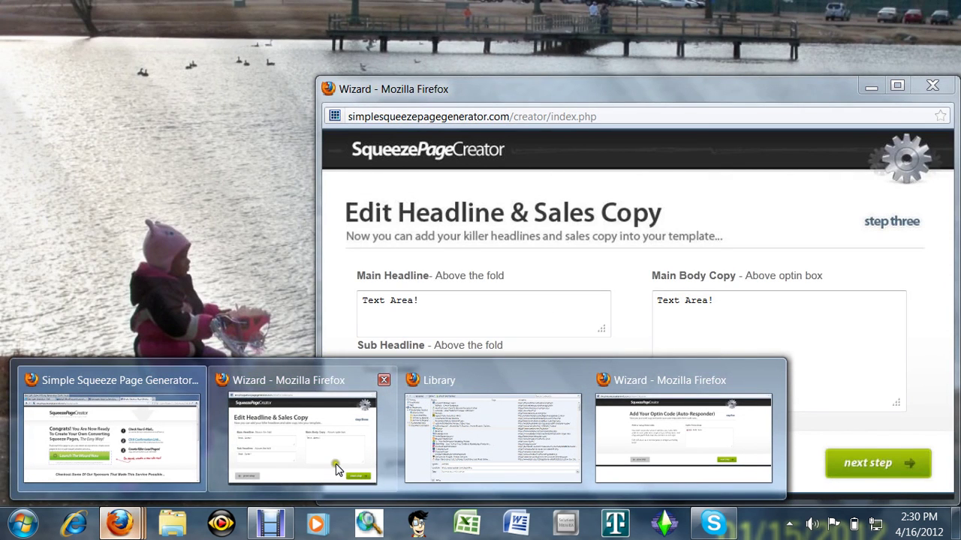
click(336, 469)
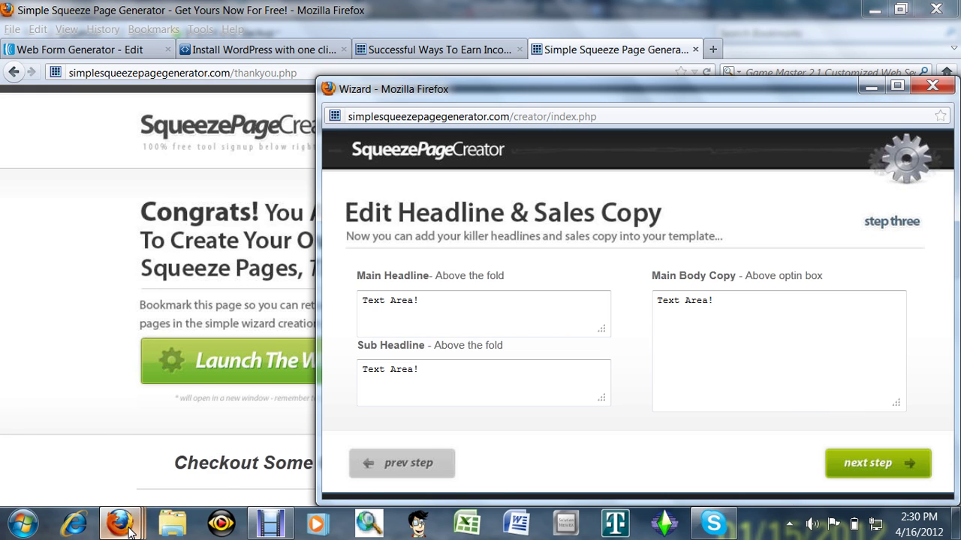
mouse_move(129, 531)
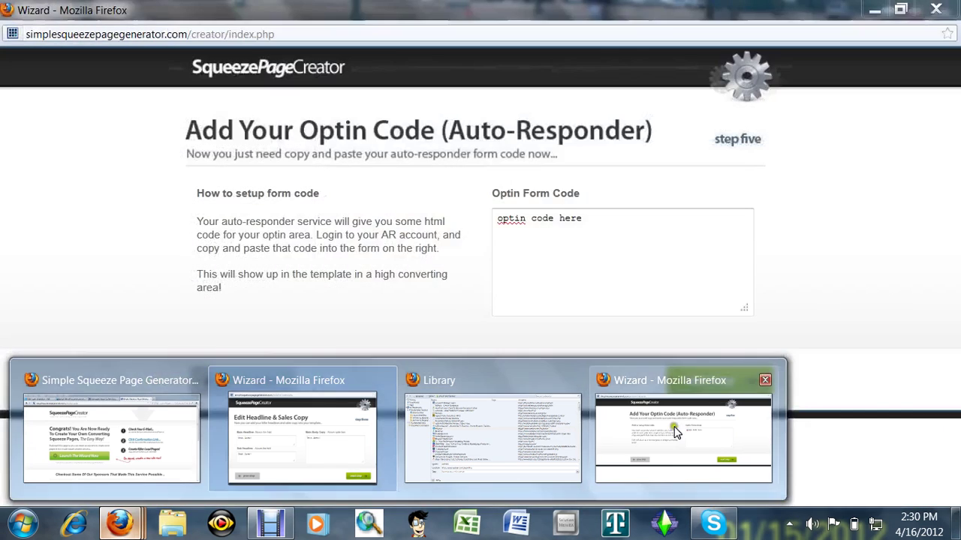
click(675, 432)
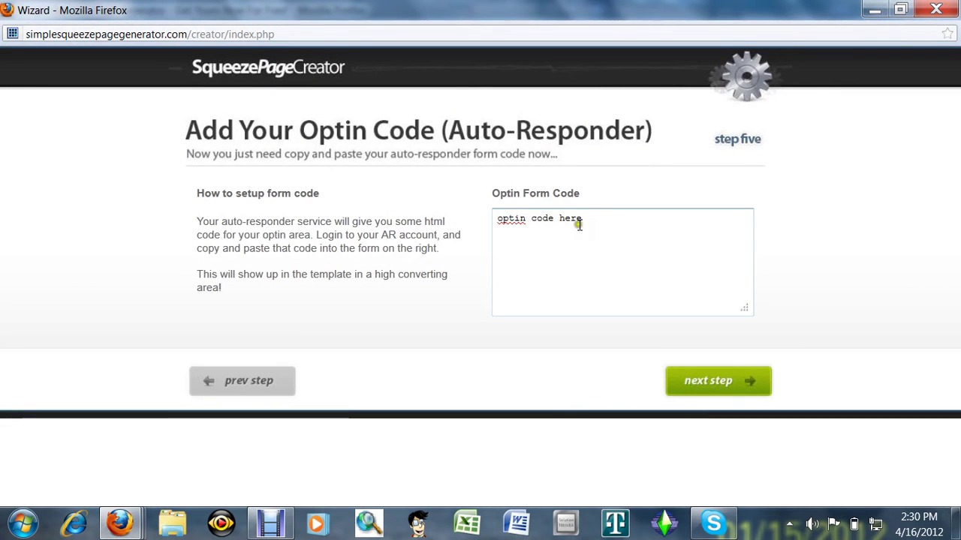
drag(584, 219, 483, 230)
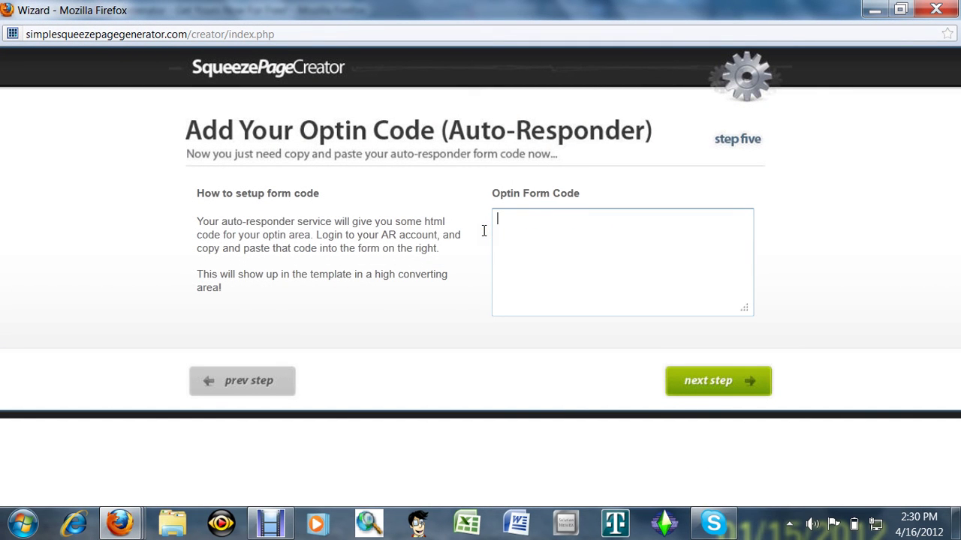
right_click(502, 236)
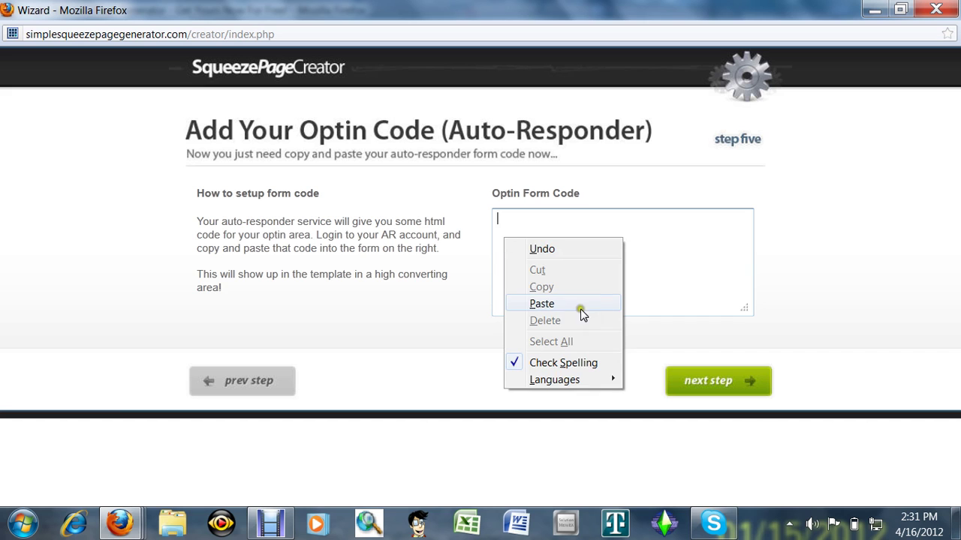
click(542, 304)
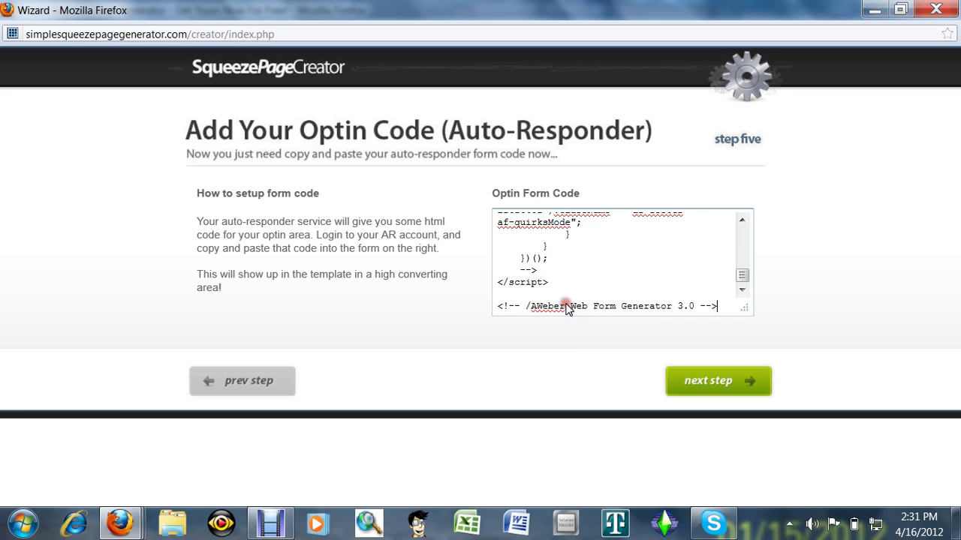
click(708, 390)
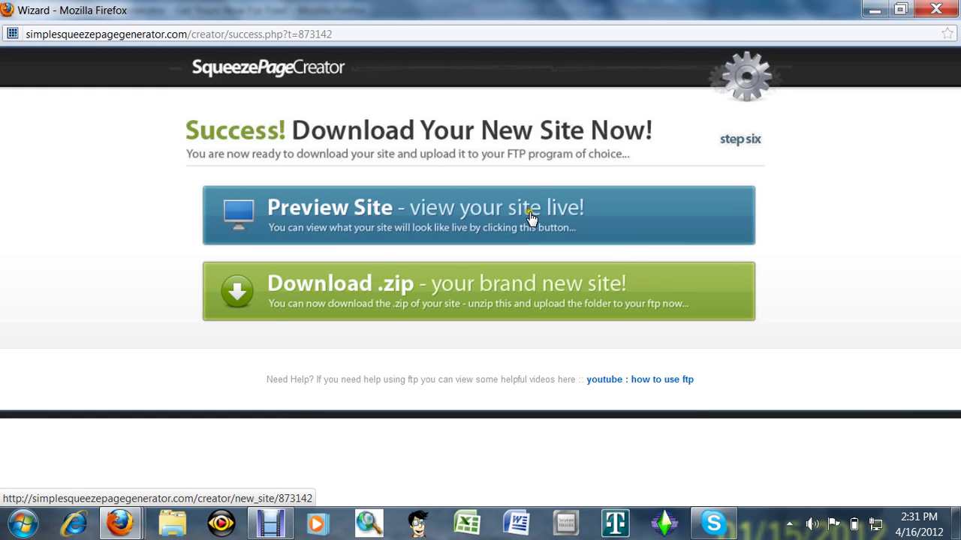
Preview the finished squeeze page live and review it from the warning headline down to the optin form
click(485, 216)
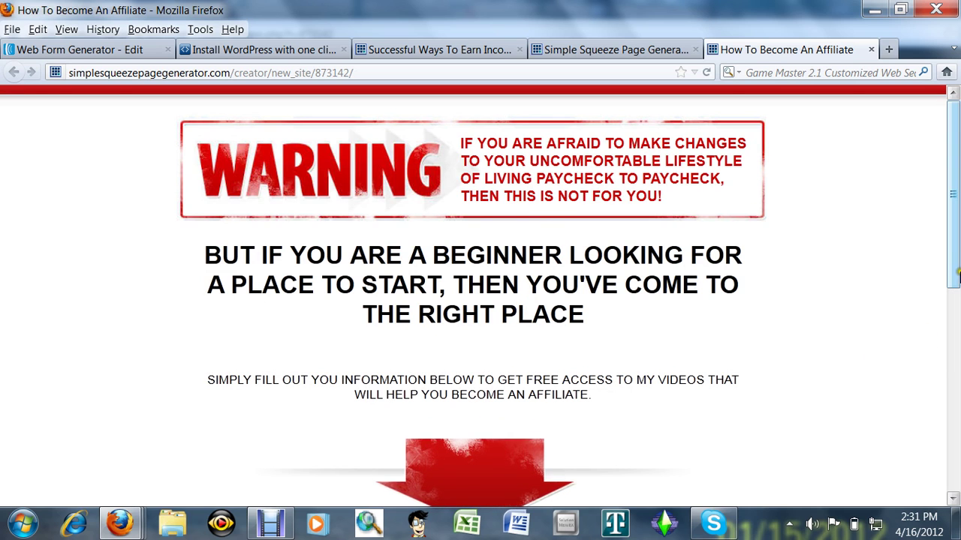
drag(953, 259, 958, 406)
drag(951, 358, 947, 370)
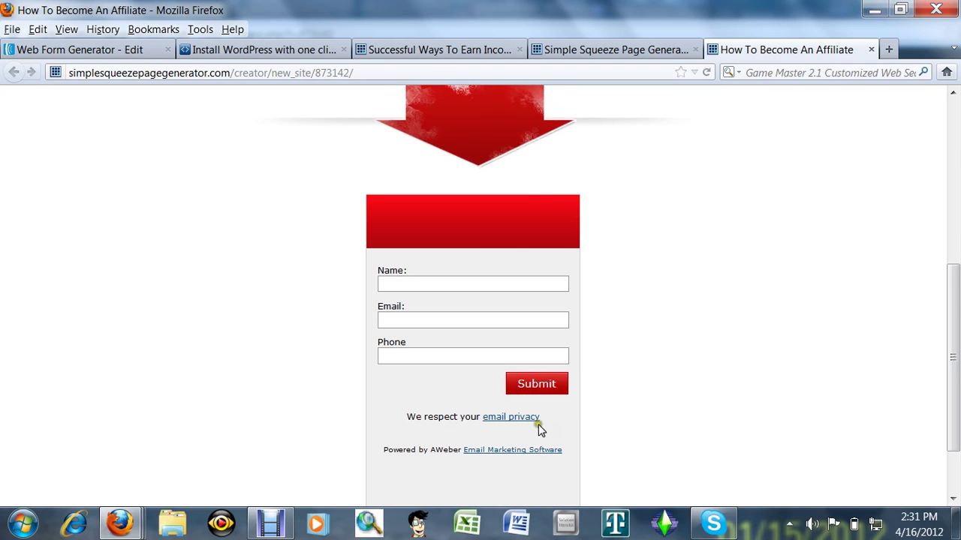
scroll(956, 428, down, 2)
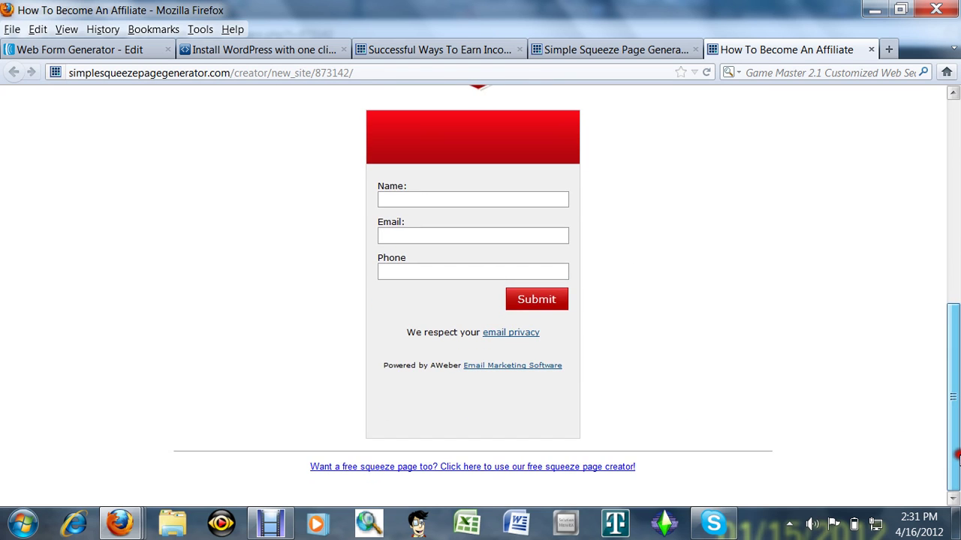
drag(958, 448, 952, 219)
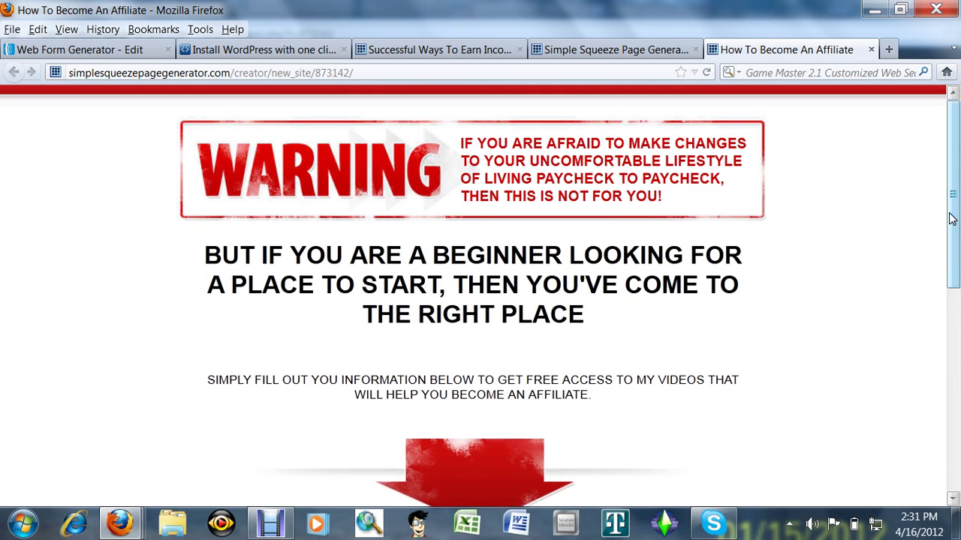